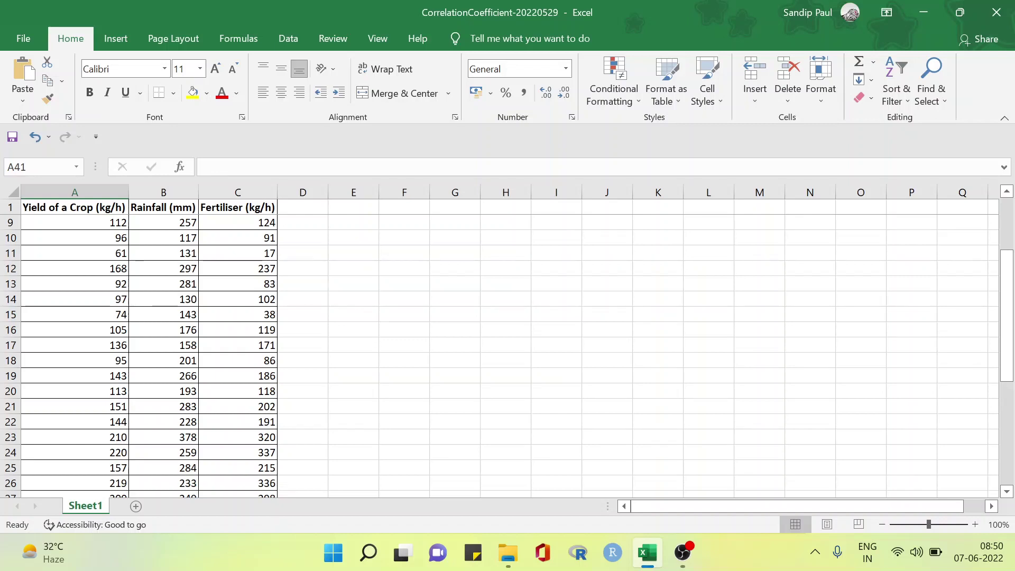
- Review the r12, r13 and r23 coefficients below the data and the yield, rainfall and fertiliser column headings
scroll(507, 344, down, 7)
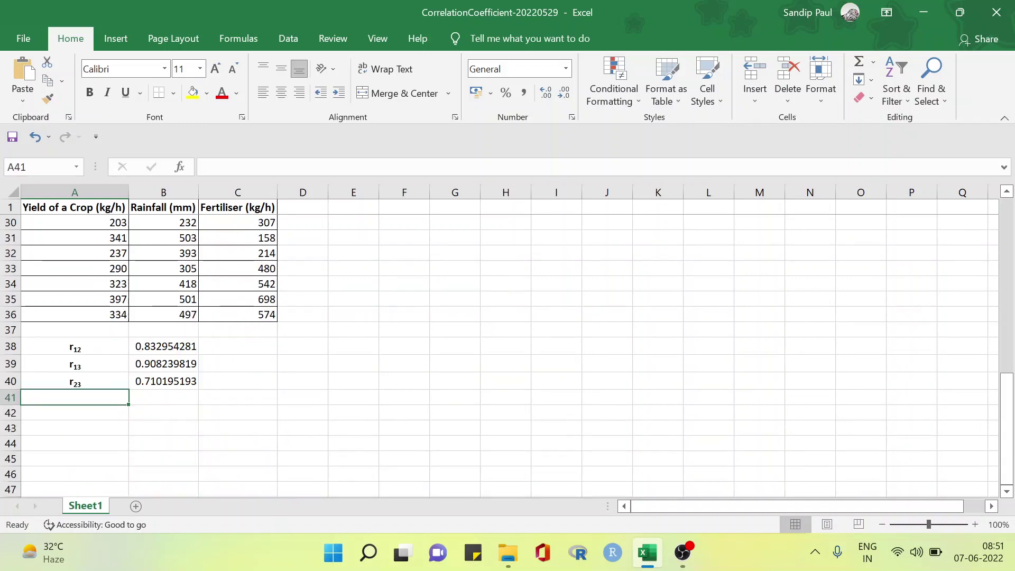
drag(75, 346, 163, 381)
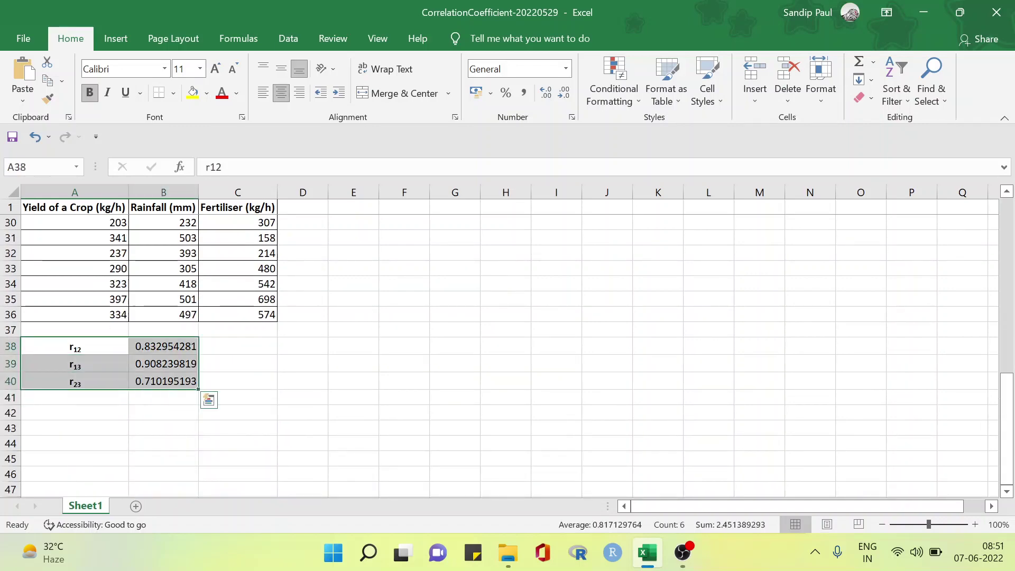
click(163, 397)
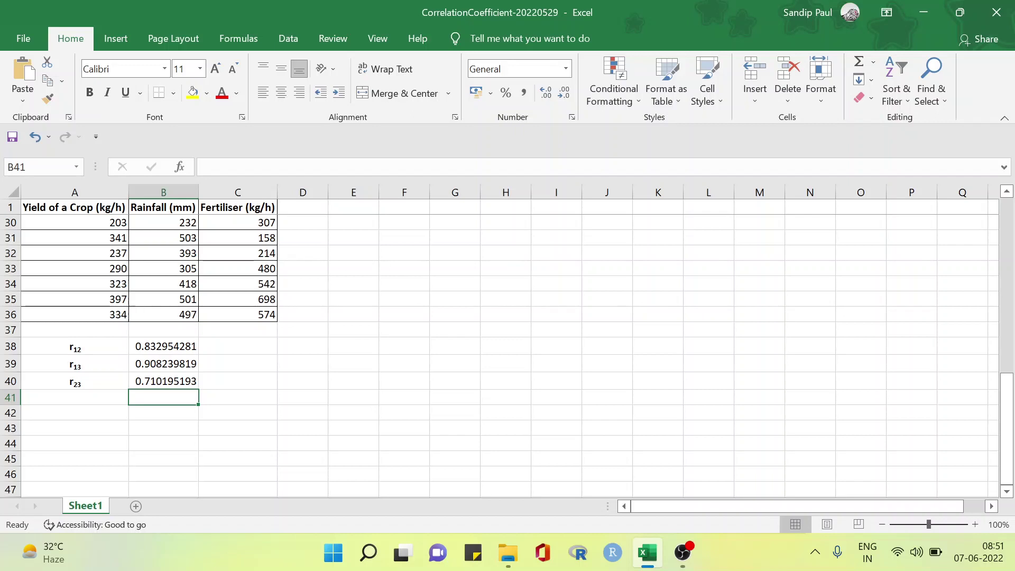
scroll(507, 344, up, 9)
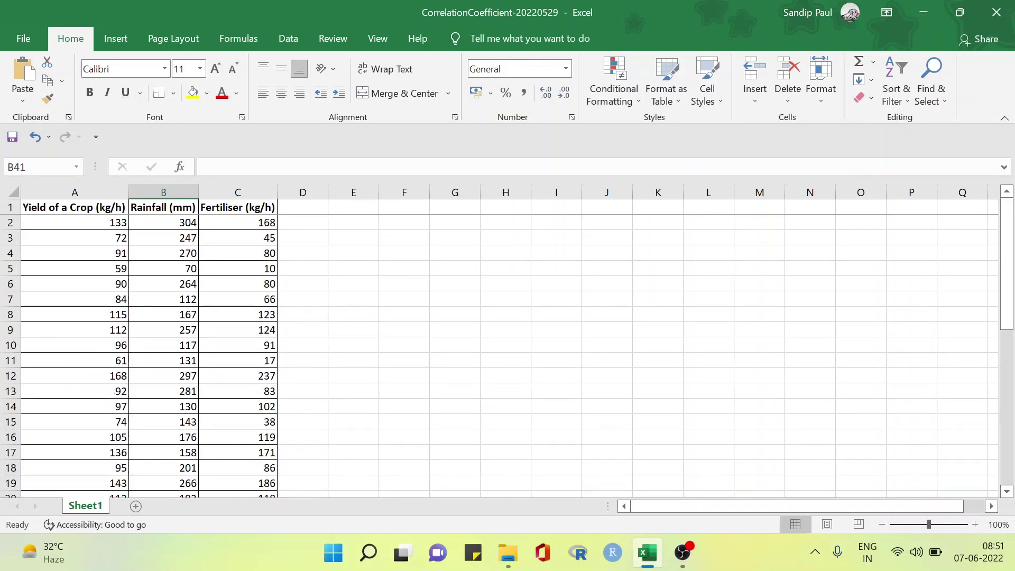
click(75, 207)
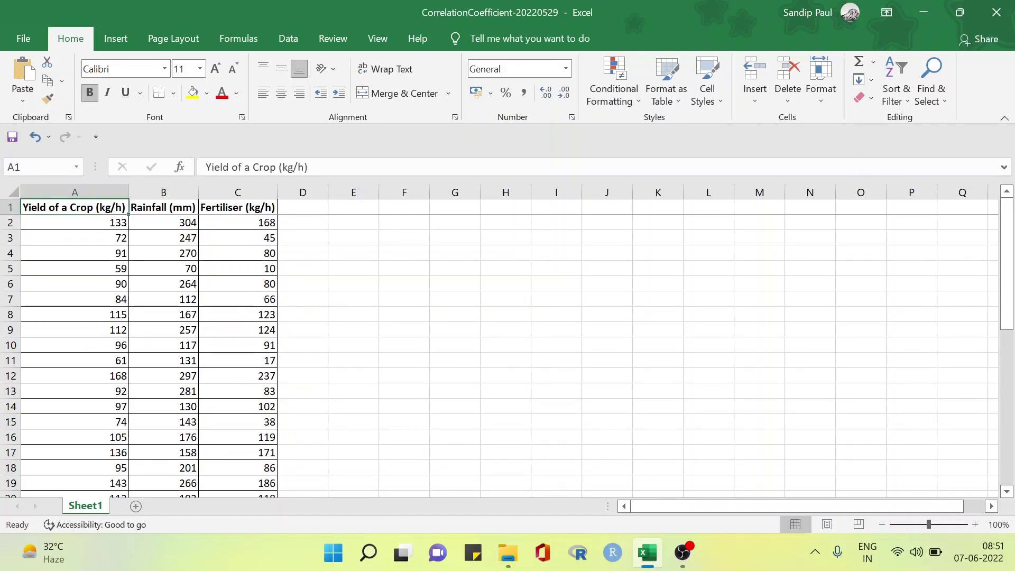
click(164, 207)
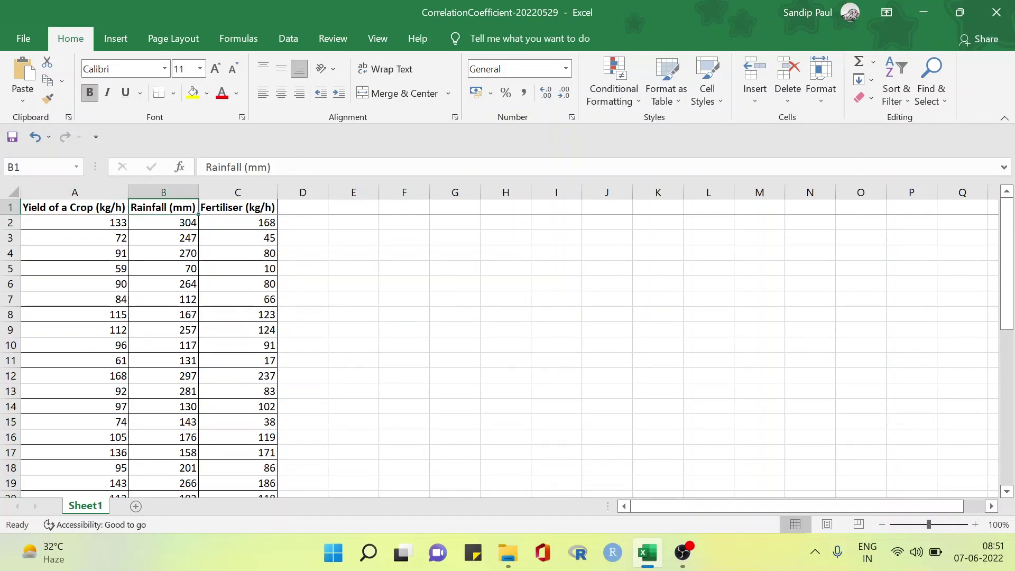
click(237, 207)
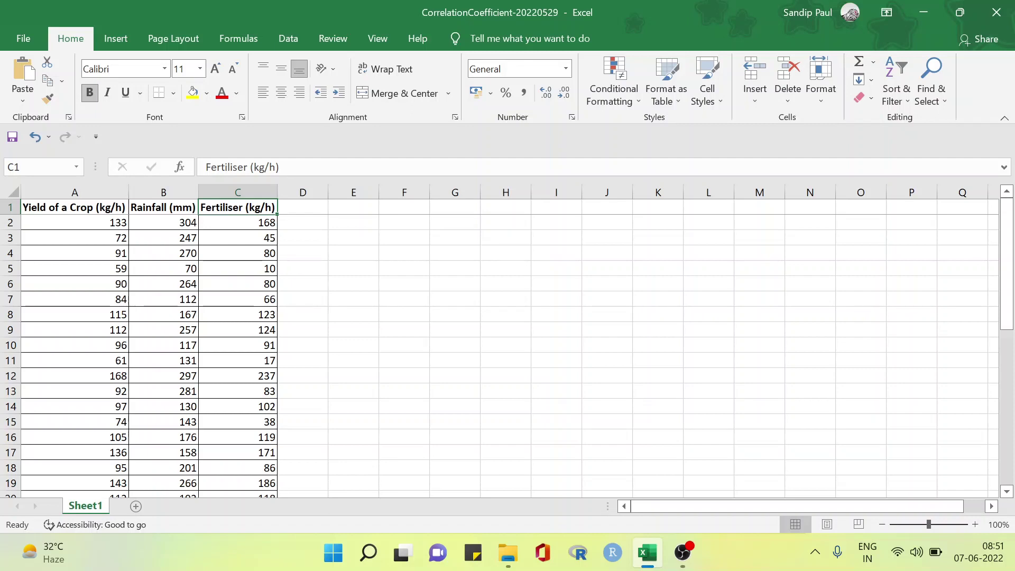
- Enter the label R1.23 in cell A41, directly below the r23 label
scroll(507, 344, down, 10)
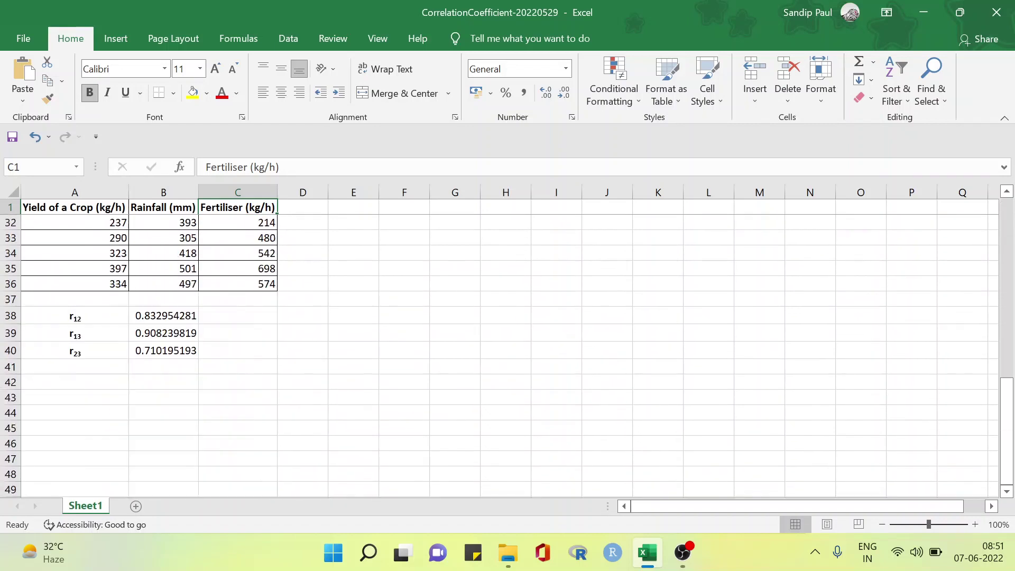
scroll(507, 355, down, 1)
click(74, 320)
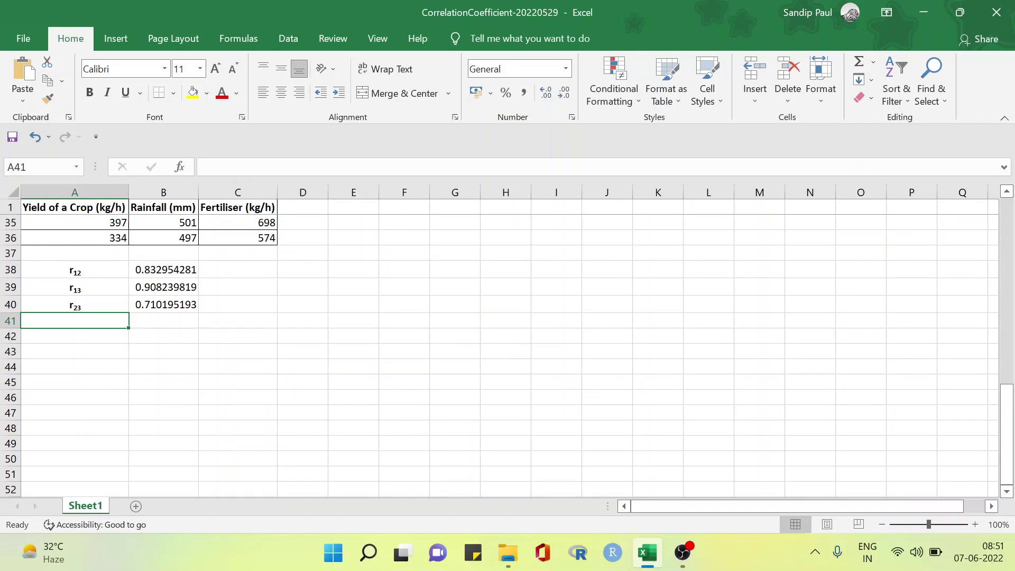
text(R)
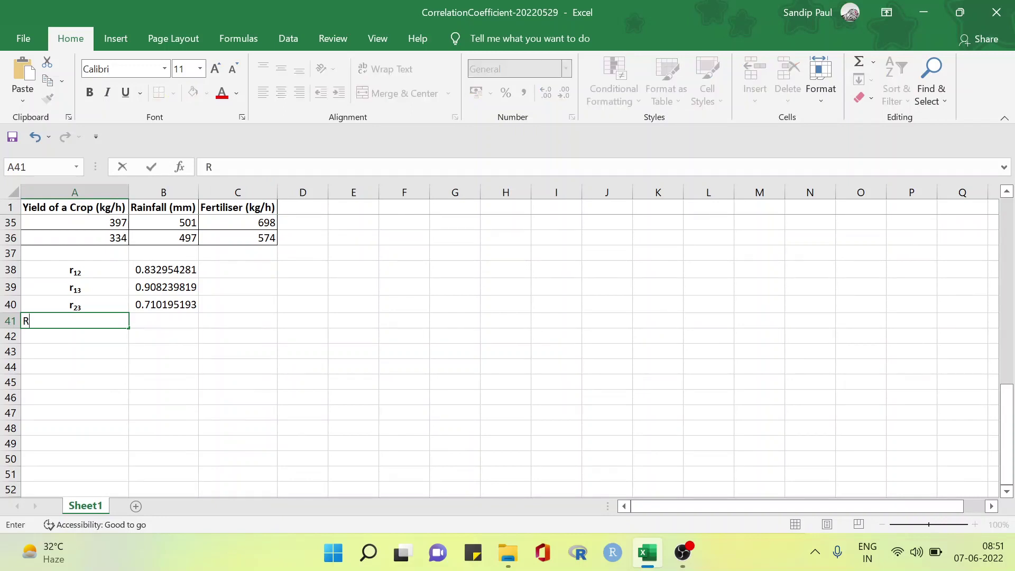
text(1.23)
key(ctrl+Return)
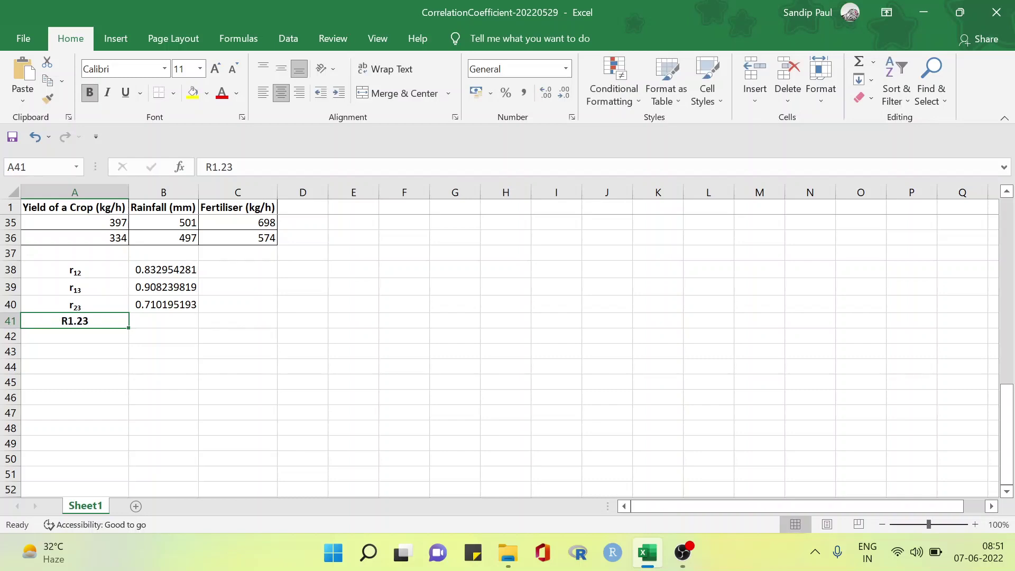
- Format the 1.23 part of the label in A41 as subscript
key(F2)
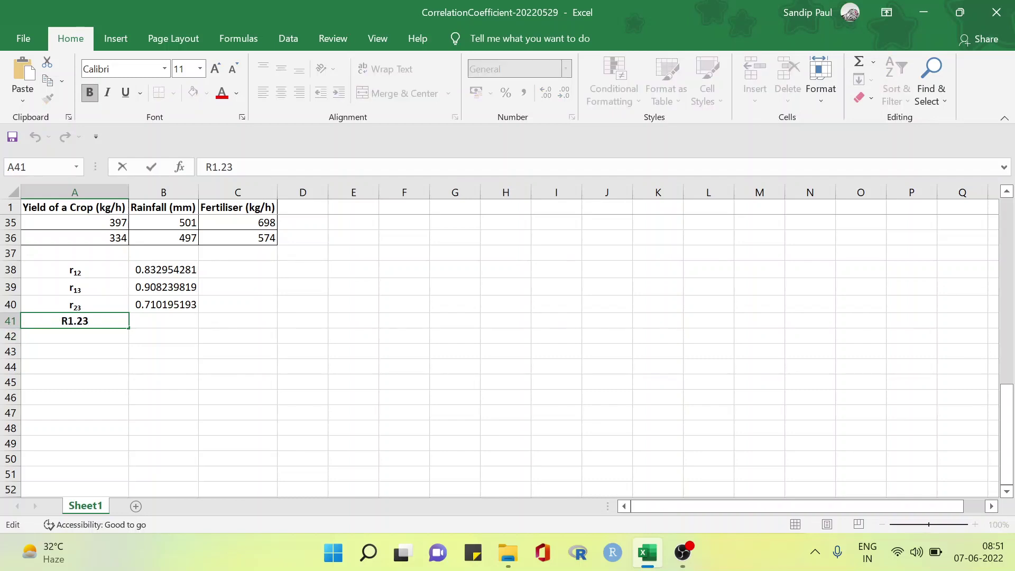
key(shift+Left)
key(shift+Left)
key(shift+Left)
key(shift+Left)
click(242, 116)
key(alt+b)
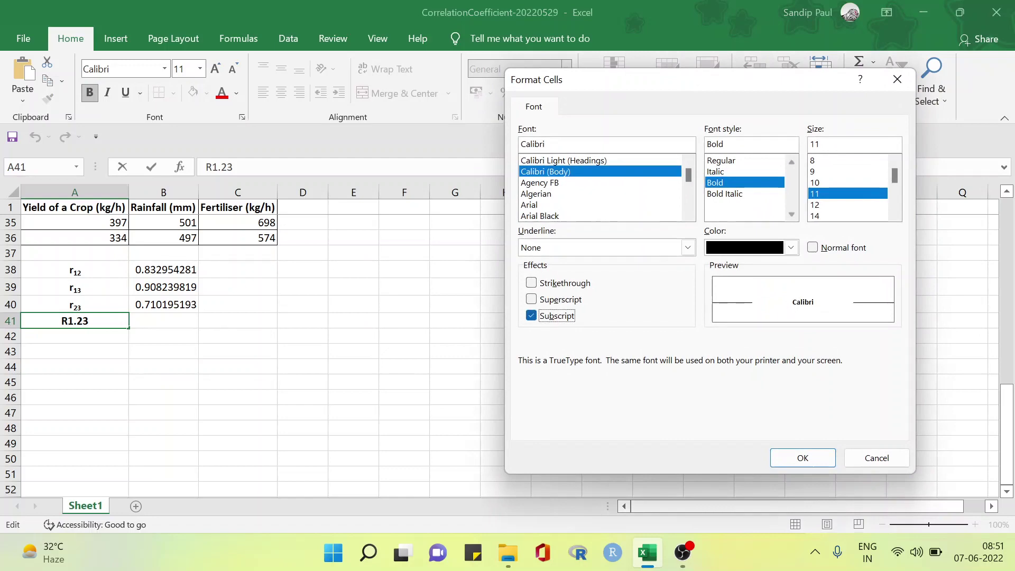
key(Return)
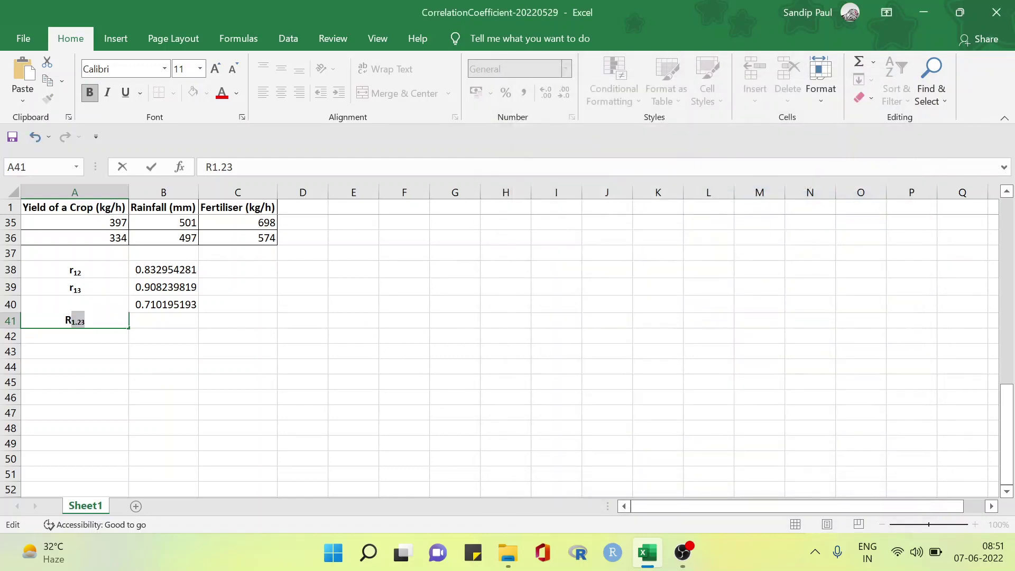
- Start a square root formula in B41 with the squared r12 and r13 terms: =SQRT((B38*B38+B39*B39
click(163, 320)
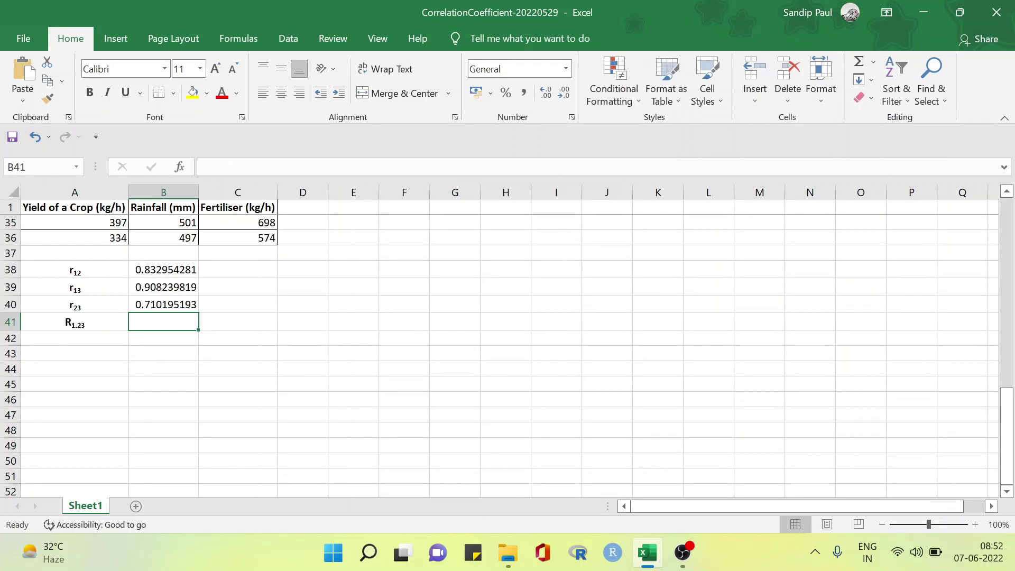
text(=)
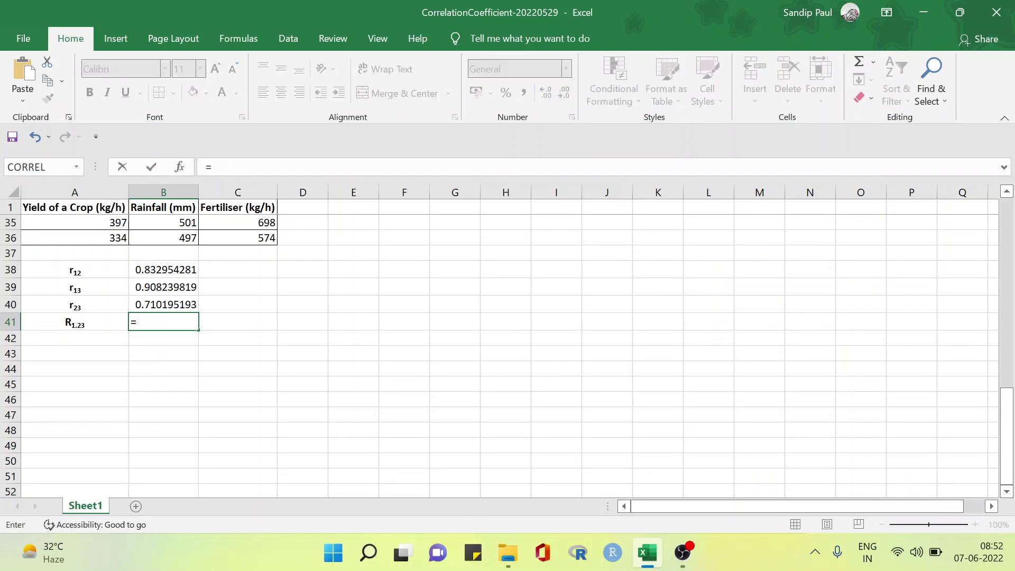
text(SQRT)
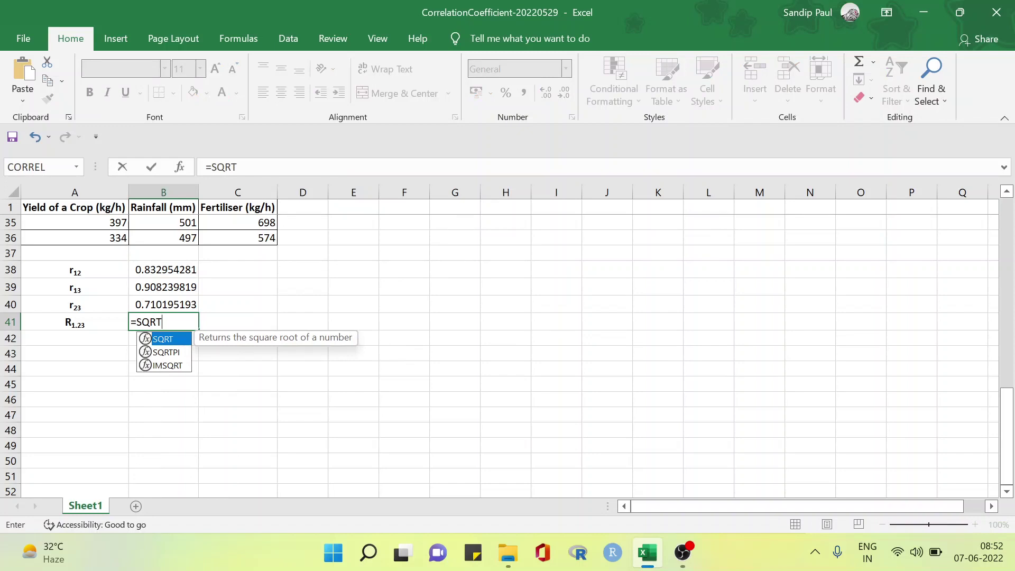
key(alt+Tab)
text(()
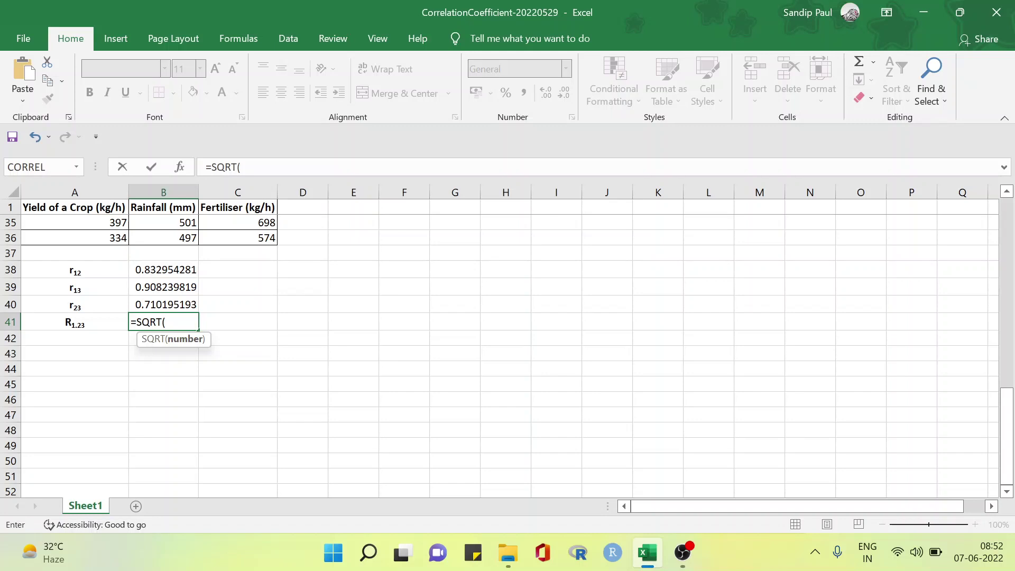
text(()
click(163, 269)
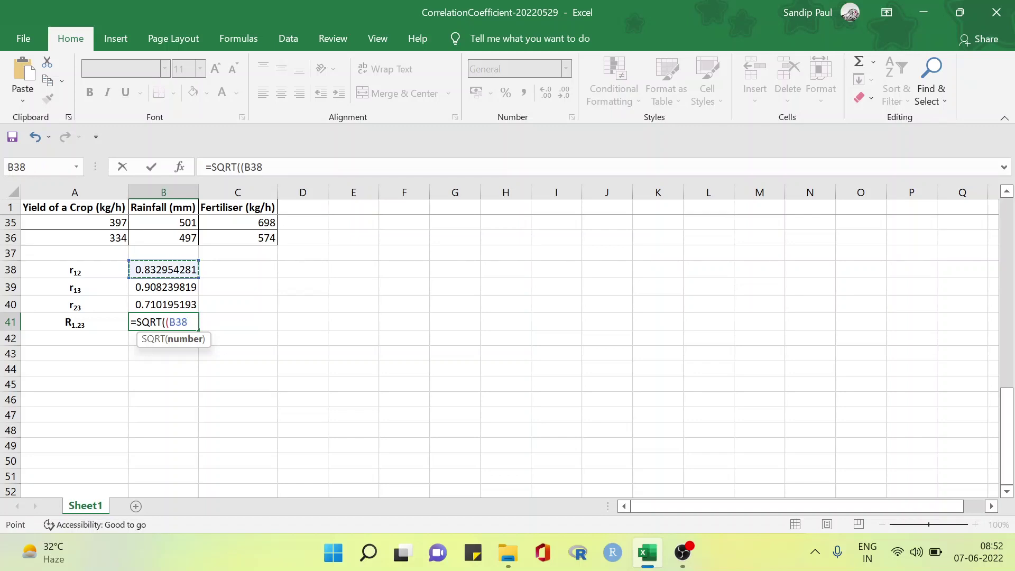
text(*)
click(163, 269)
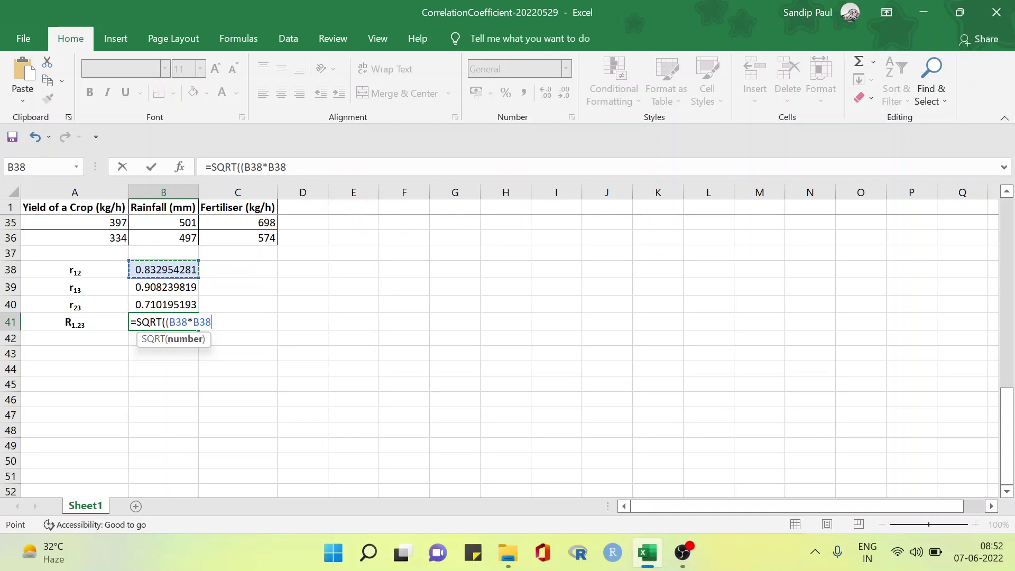
text(+)
click(163, 286)
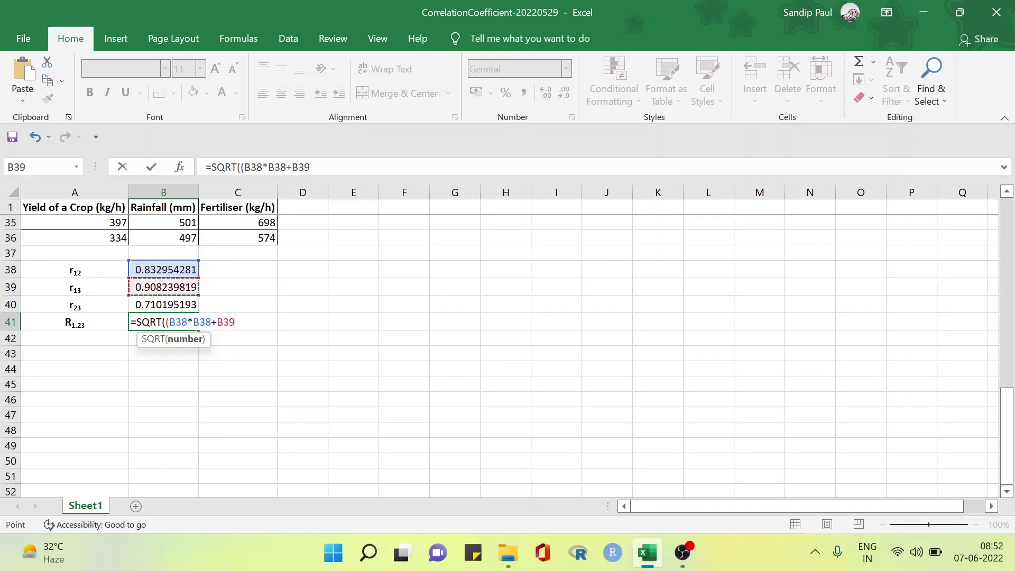
text(*)
click(164, 286)
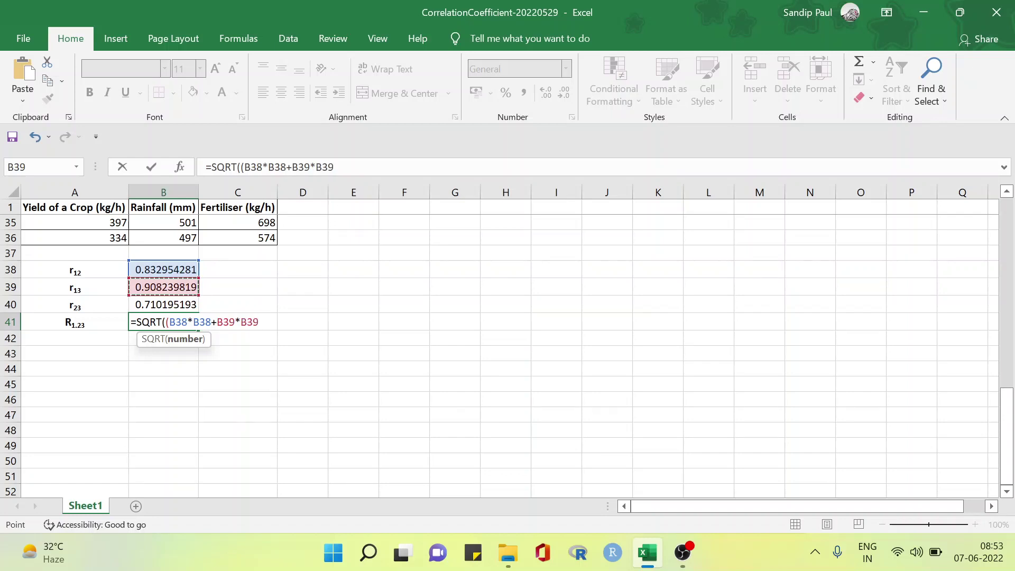
- Complete the numerator of the B41 formula by subtracting 2*B38*B39*B40 and closing its bracket
text(-2*)
click(164, 270)
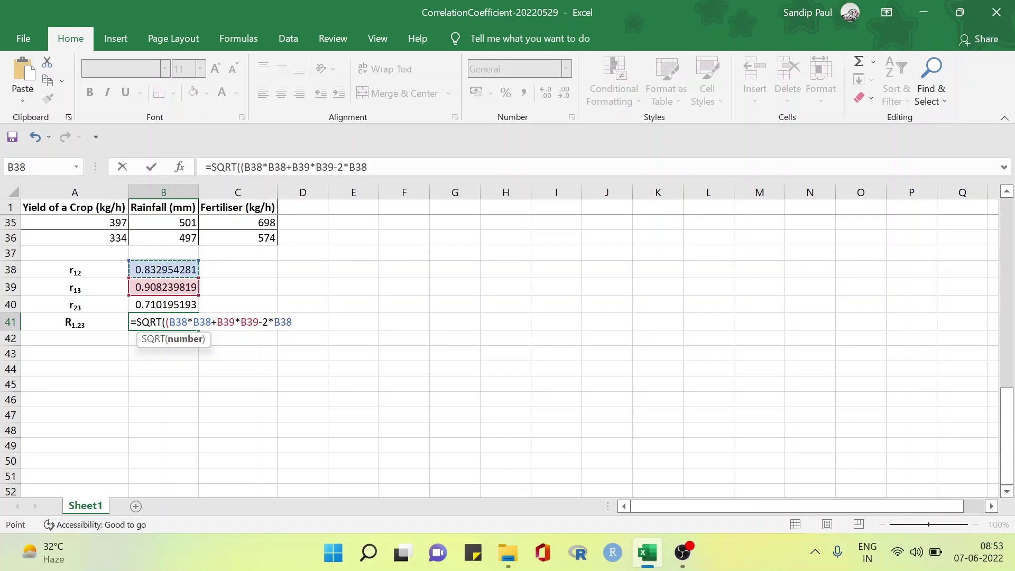
text(*)
click(163, 286)
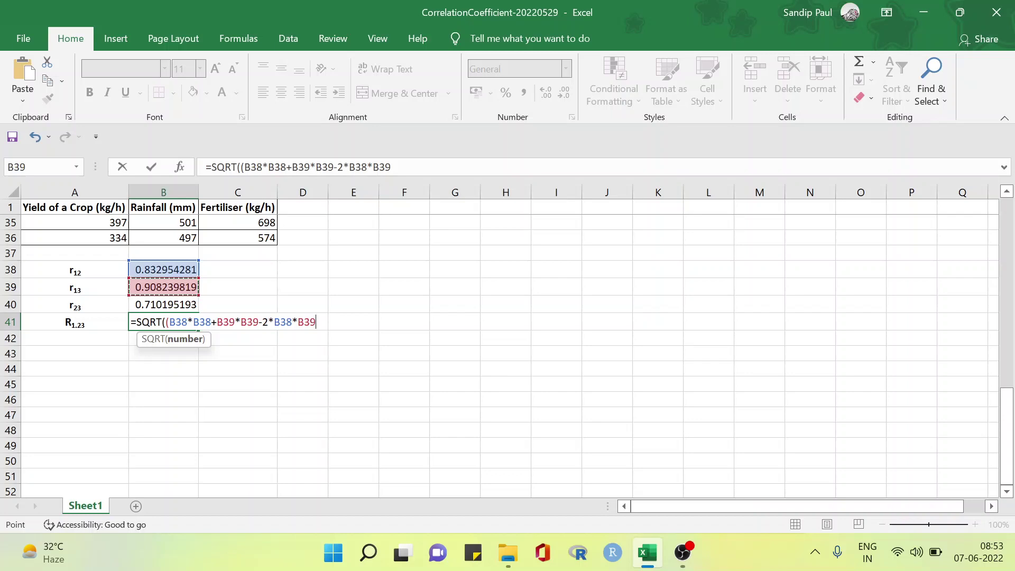
text(*)
click(163, 303)
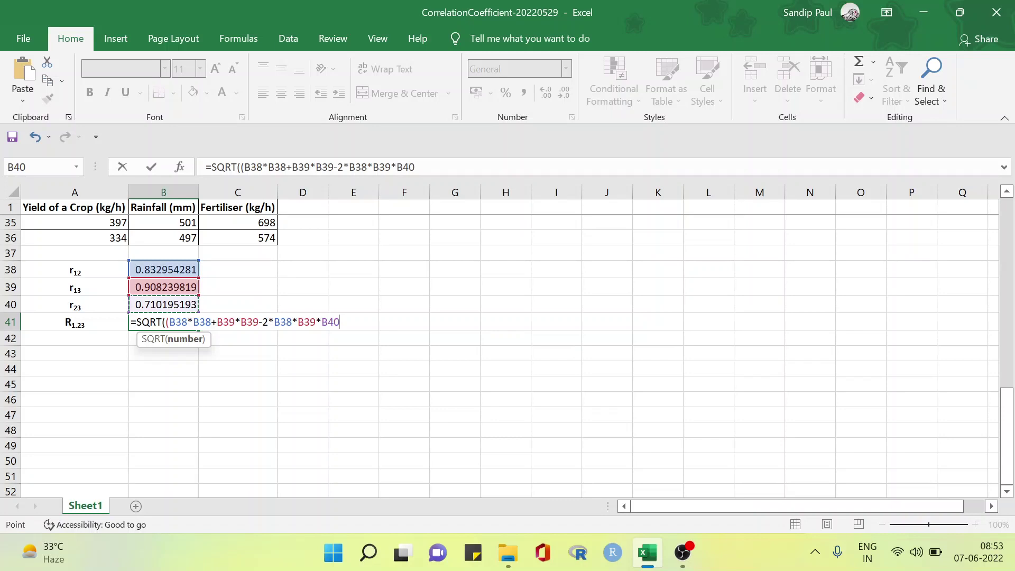
text()/(1_)
- Divide the numerator in B41 by (1-B40*B40), close the SQRT function and commit the formula
key(BackSpace)
text(-)
key(Up)
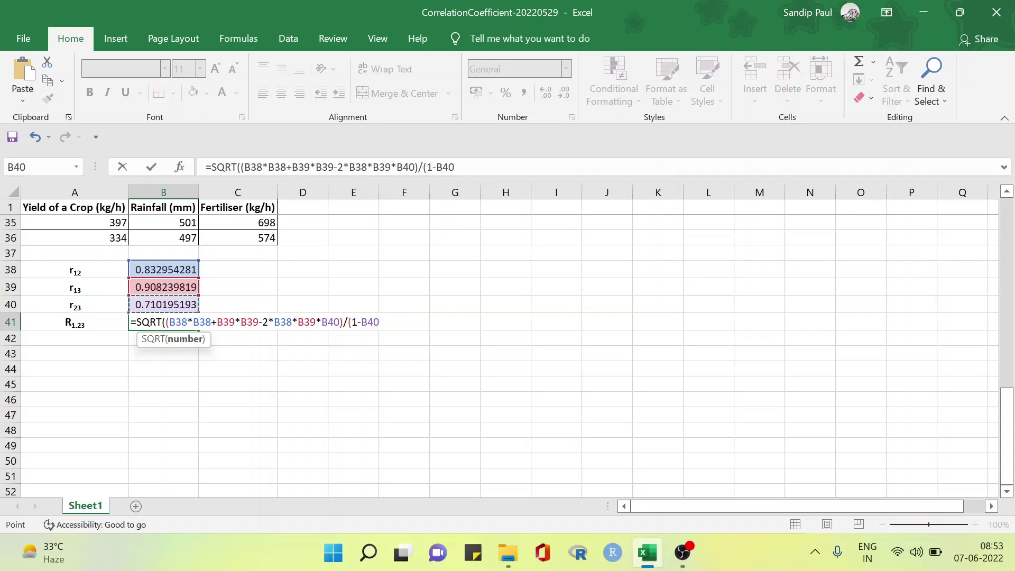
text(*)
key(Up)
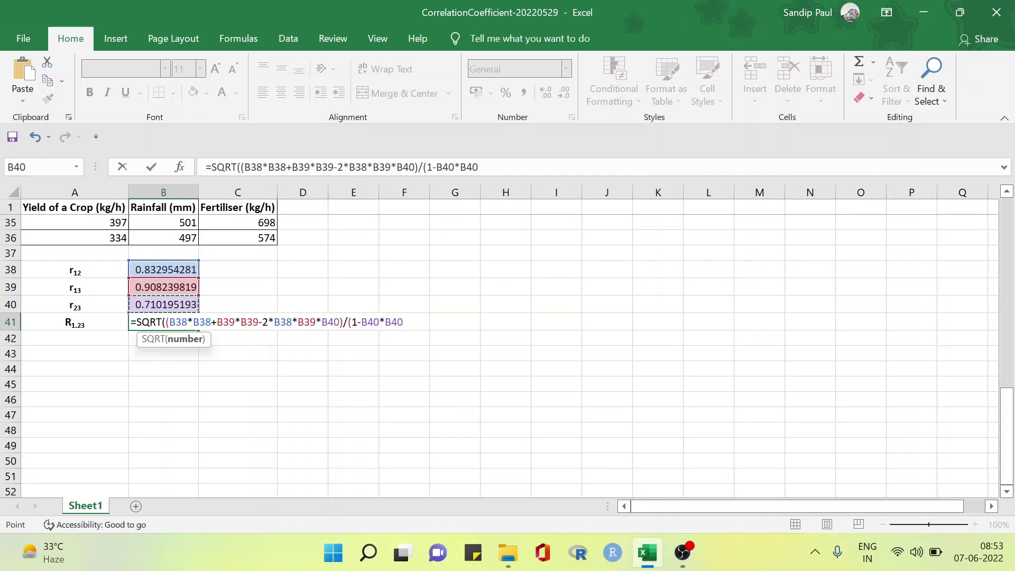
text())
key(Return)
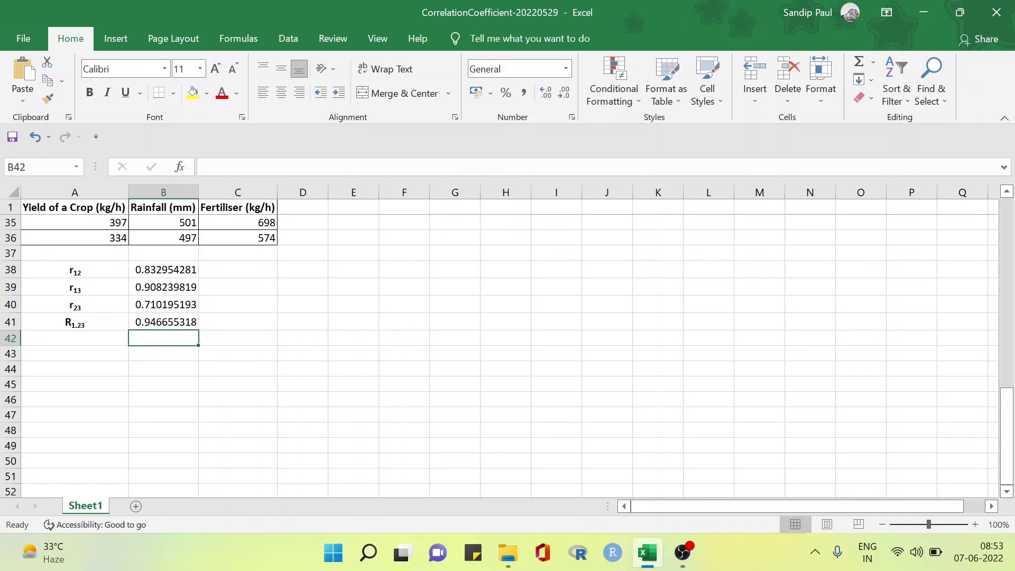
- Copy the R1.23 label from A41 into A42
click(163, 321)
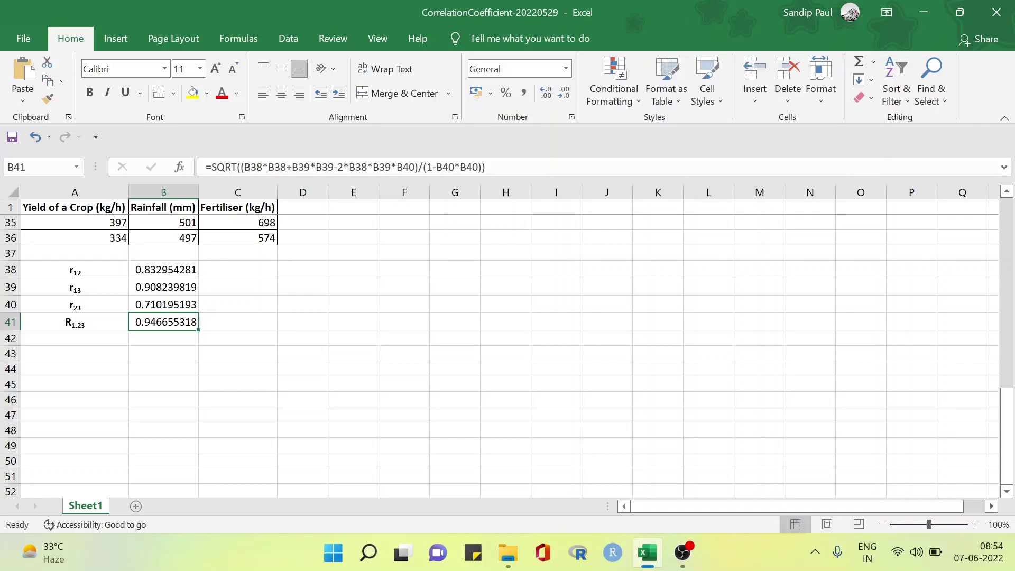
key(Left)
key(ctrl+c)
key(Down)
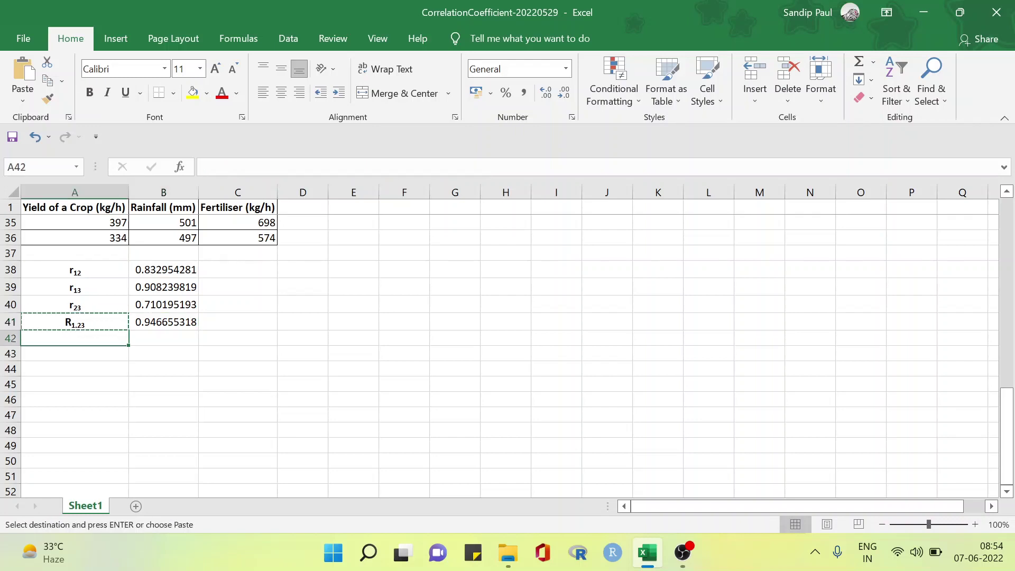
key(ctrl+v)
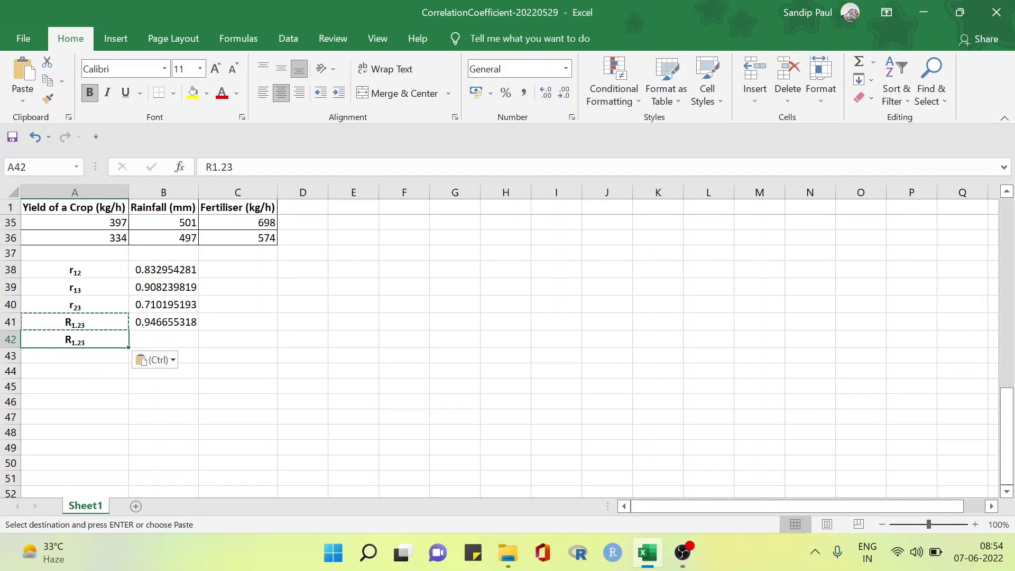
key(Escape)
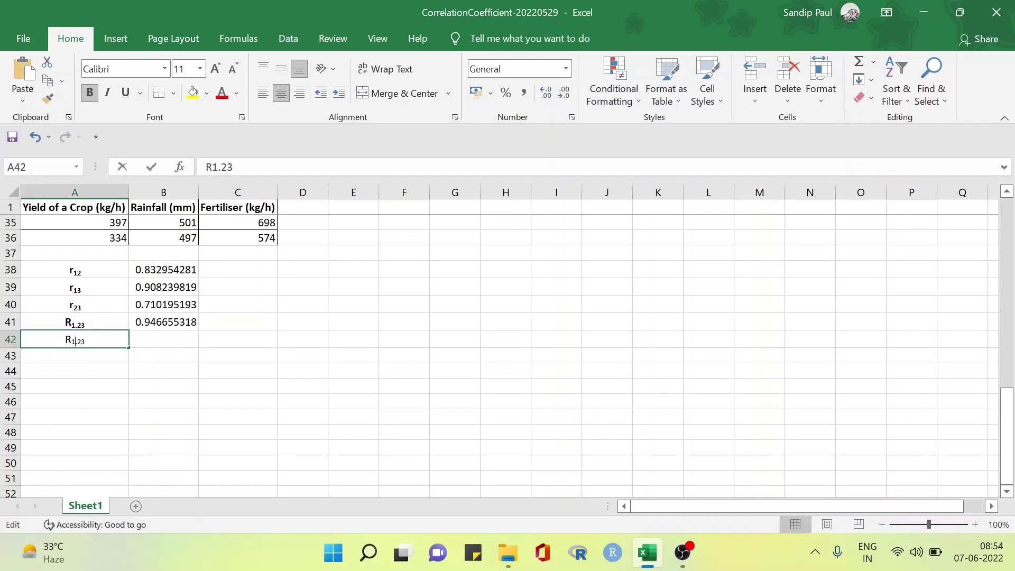
- Change the copied label in A42 to R2.13
key(F2)
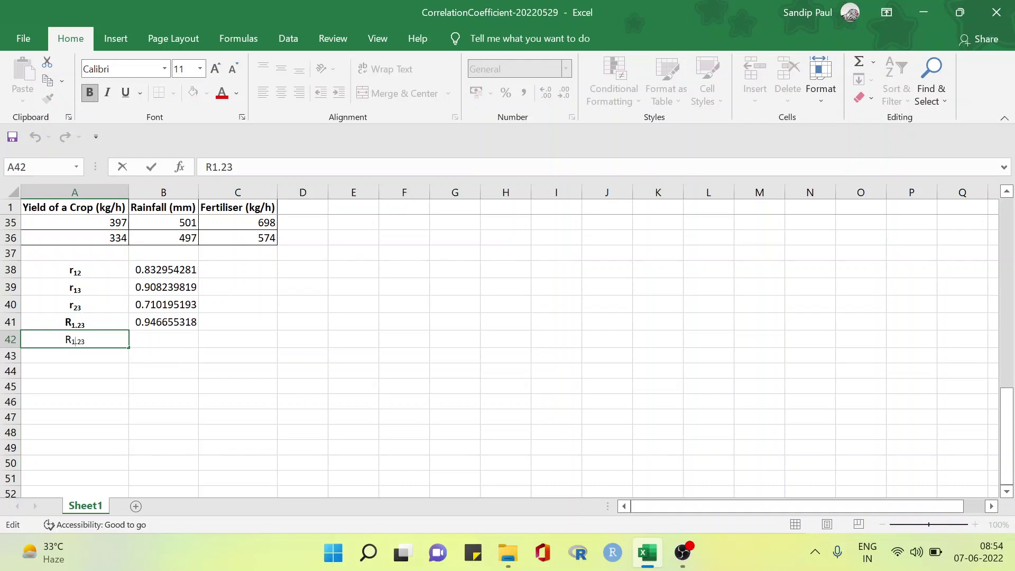
key(BackSpace)
text(2)
key(Right)
key(Right)
key(BackSpace)
text(1)
key(Return)
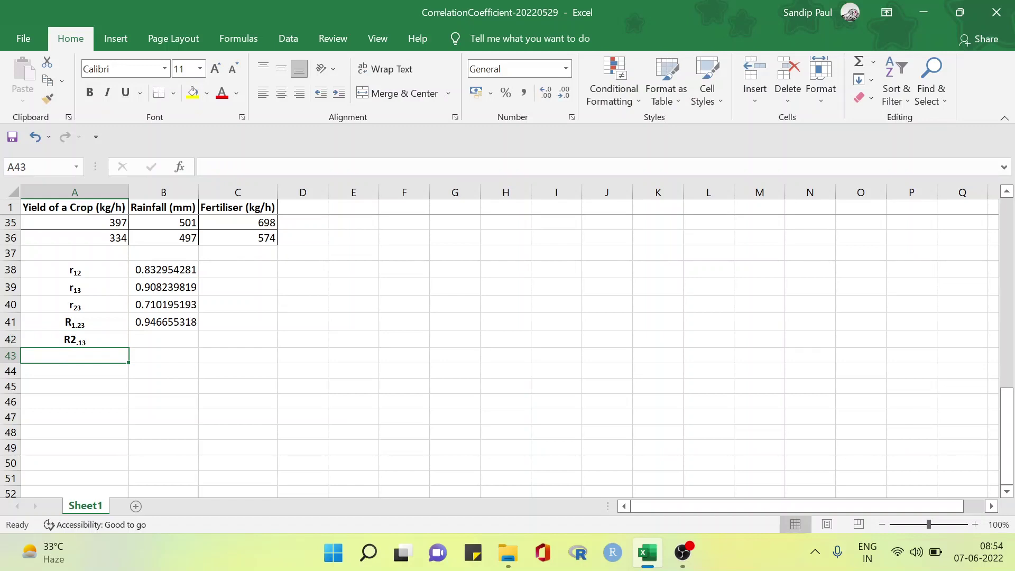
- Format the characters 2.13 of the R2.13 label in A42 as subscript and commit the cell
key(Up)
key(F2)
drag(43, 340, 27, 340)
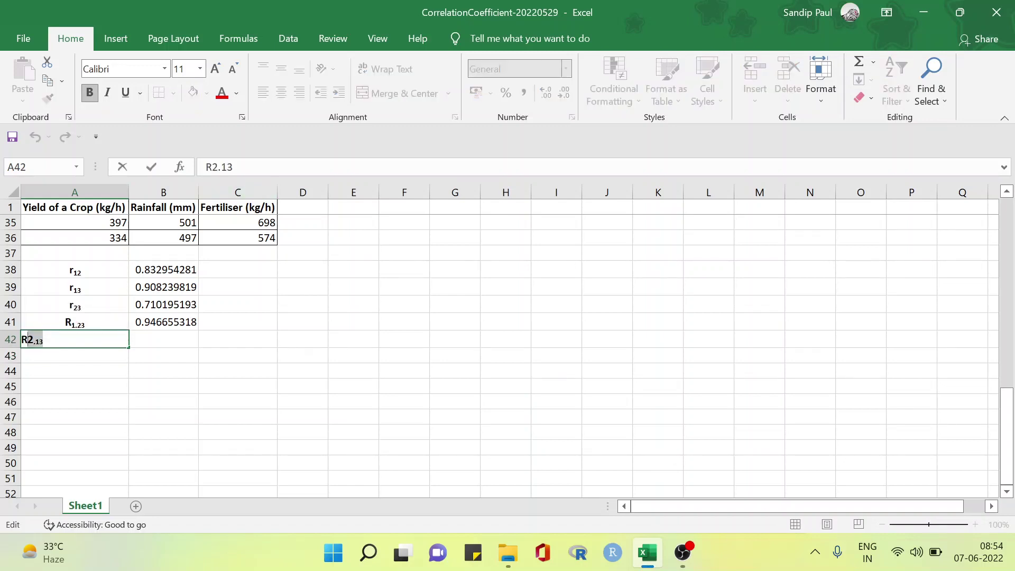
key(ctrl+1)
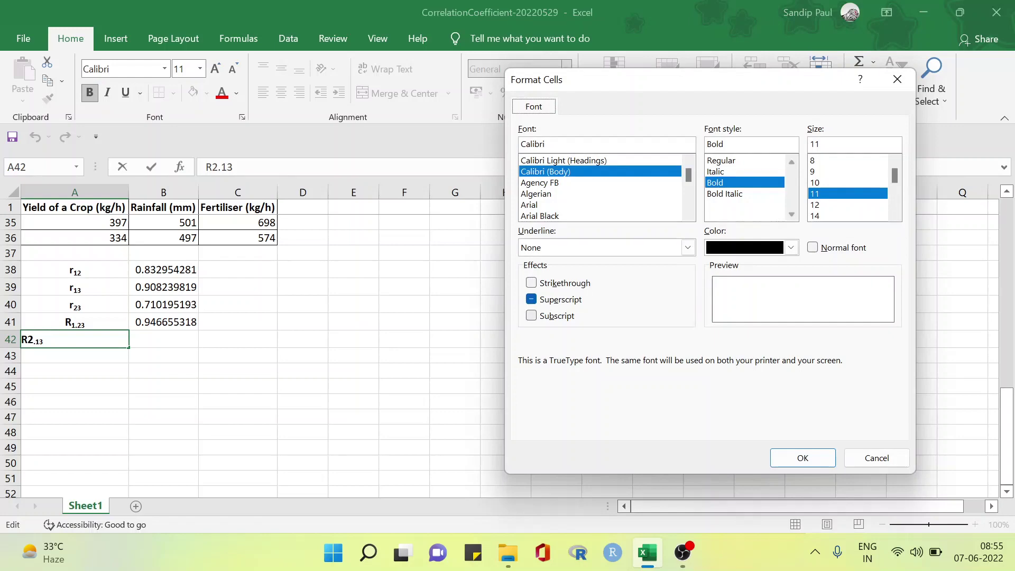
key(alt+b)
key(Return)
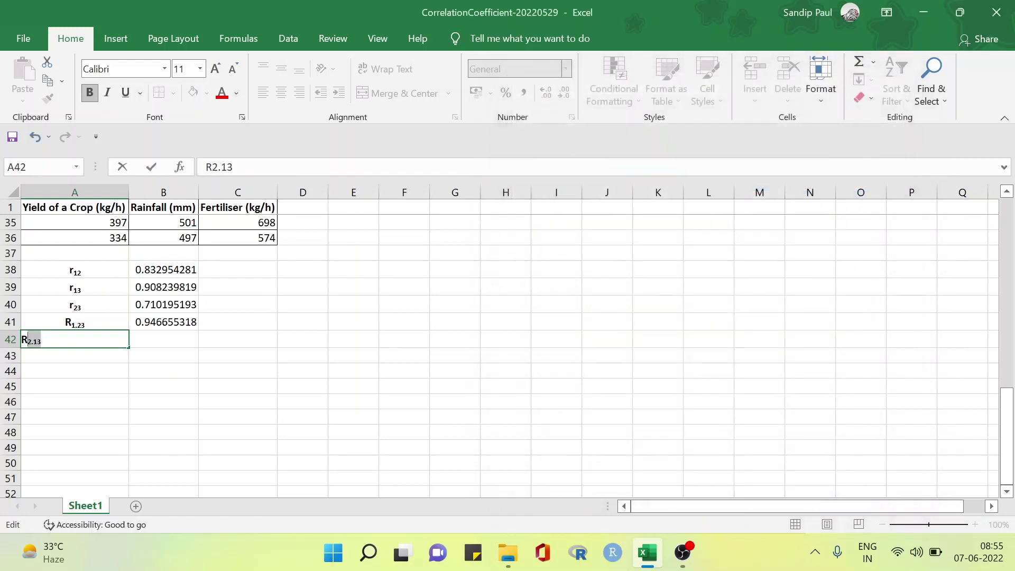
key(Tab)
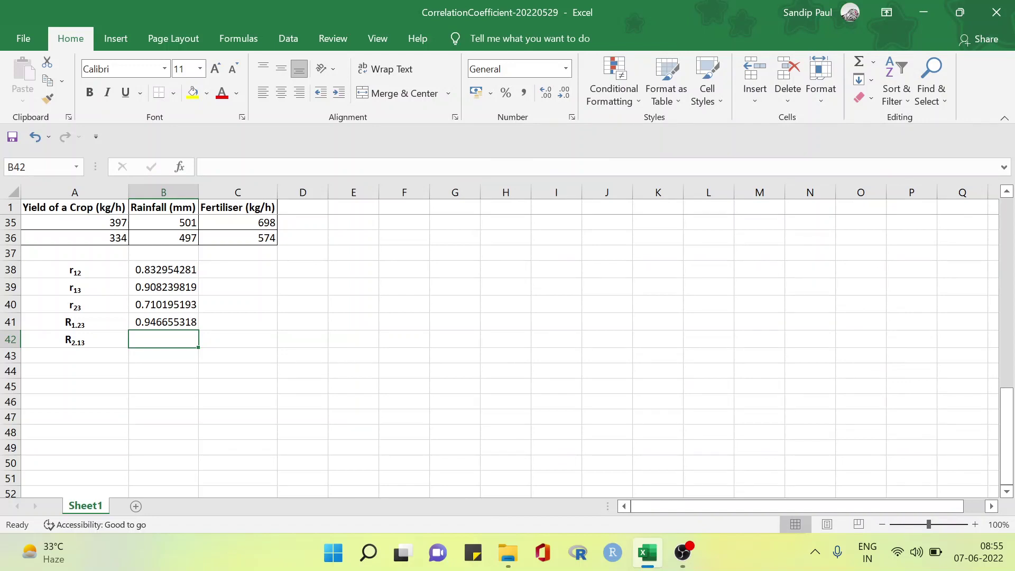
- Copy the R1.23 formula from B41 into B42
click(163, 321)
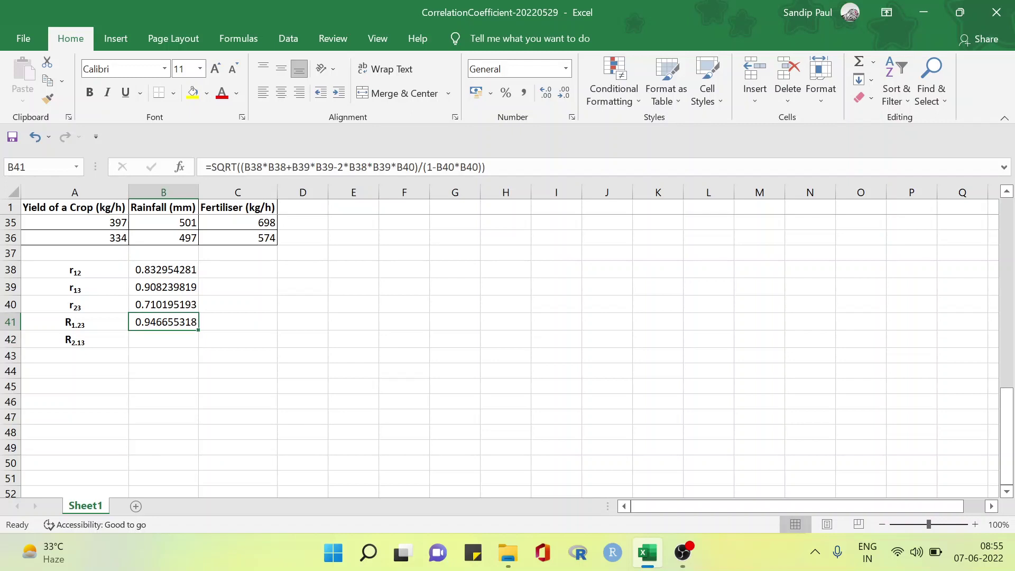
key(ctrl+c)
key(Down)
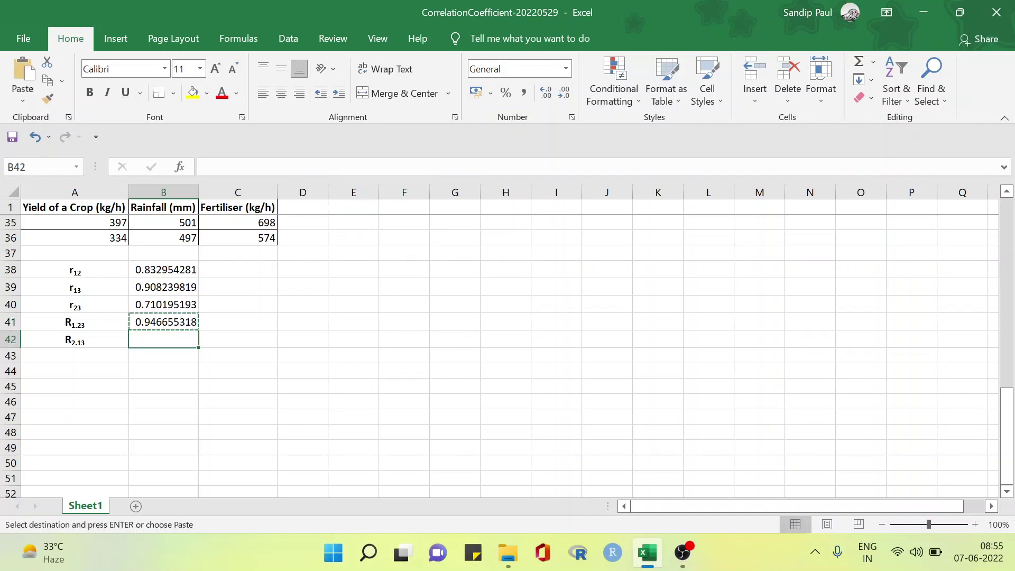
key(ctrl+v)
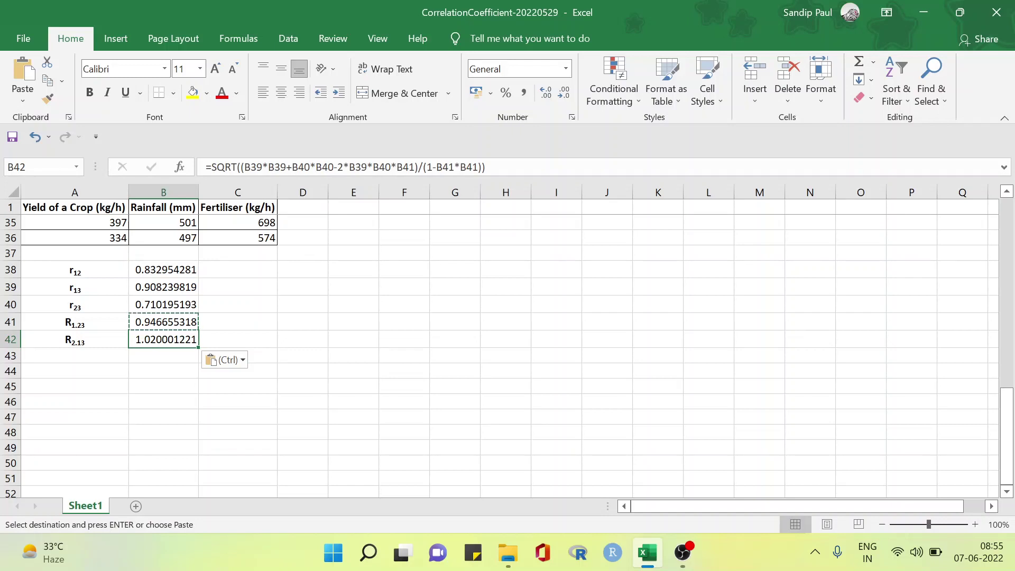
- In the copied B42 formula, change the first squared term of the numerator to B38*B38
key(F2)
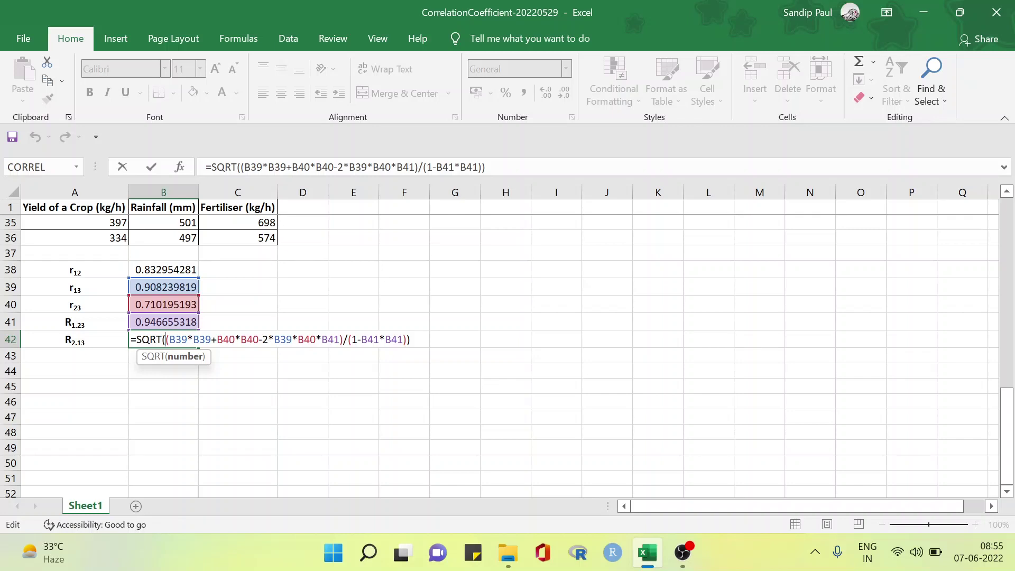
click(188, 340)
key(BackSpace)
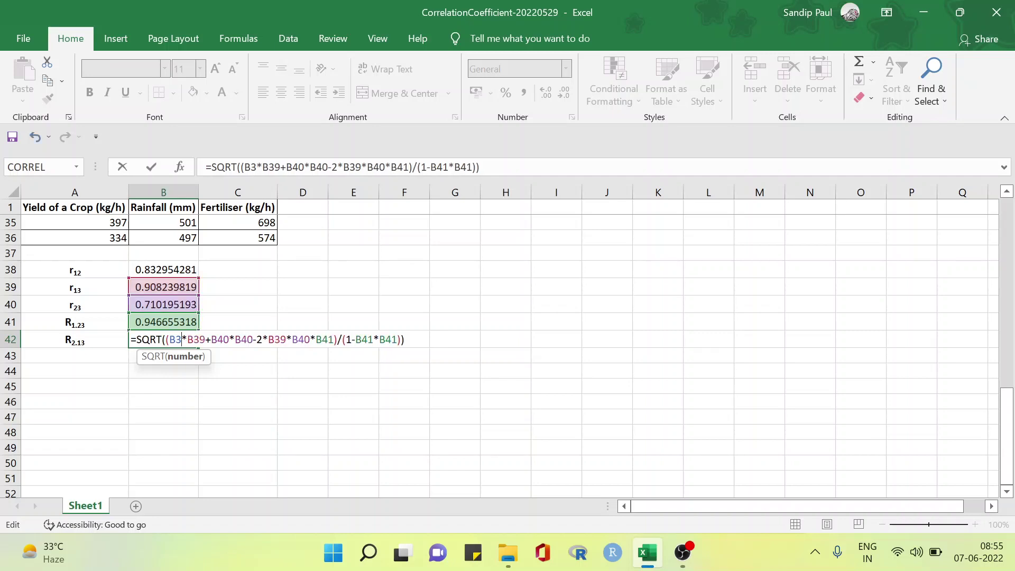
text(8)
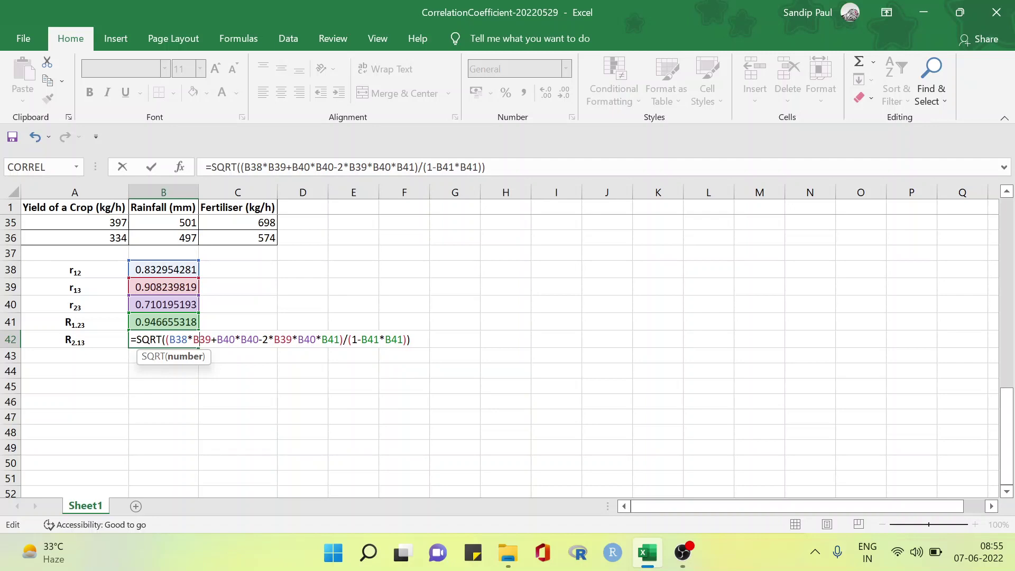
key(BackSpace)
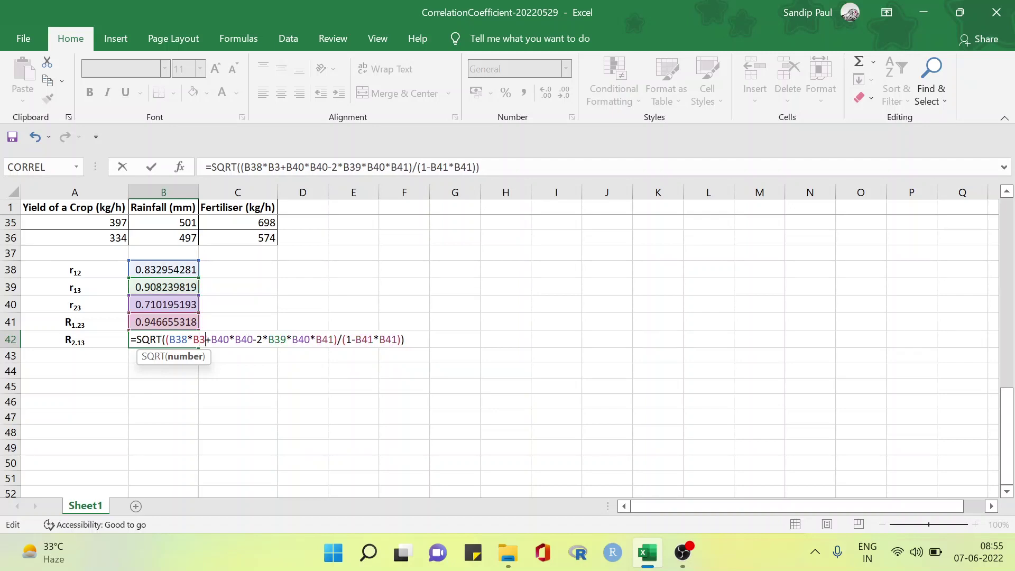
text(8)
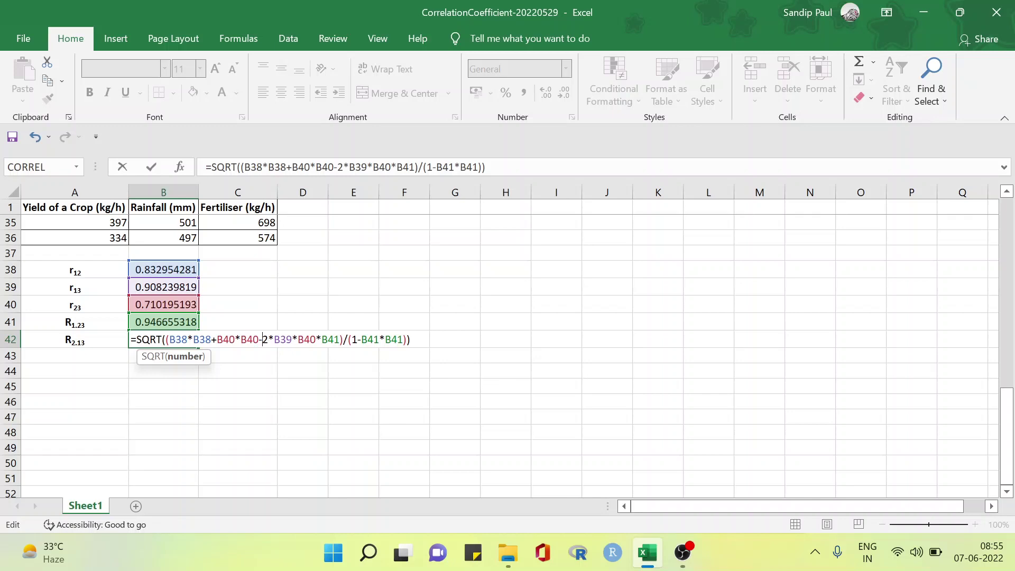
- Change the subtracted product in the B42 numerator to 2*B38*B39*B40
key(BackSpace)
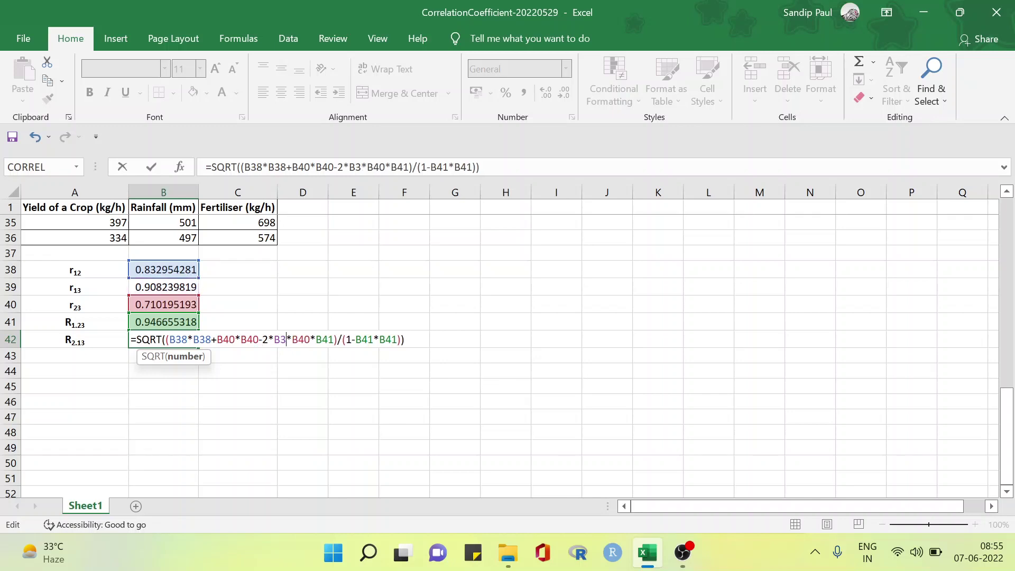
text(8)
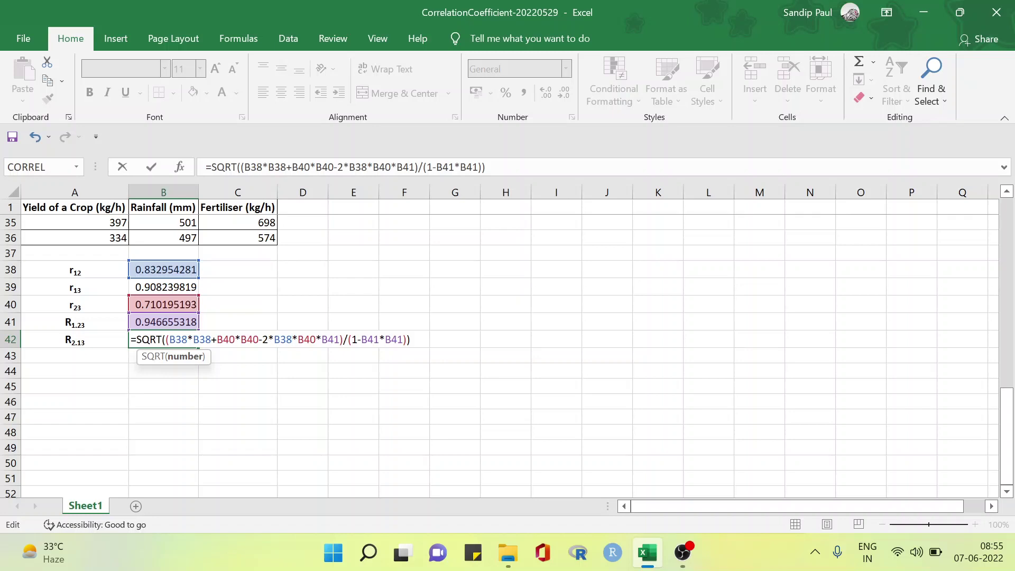
key(BackSpace)
key(BackSpace)
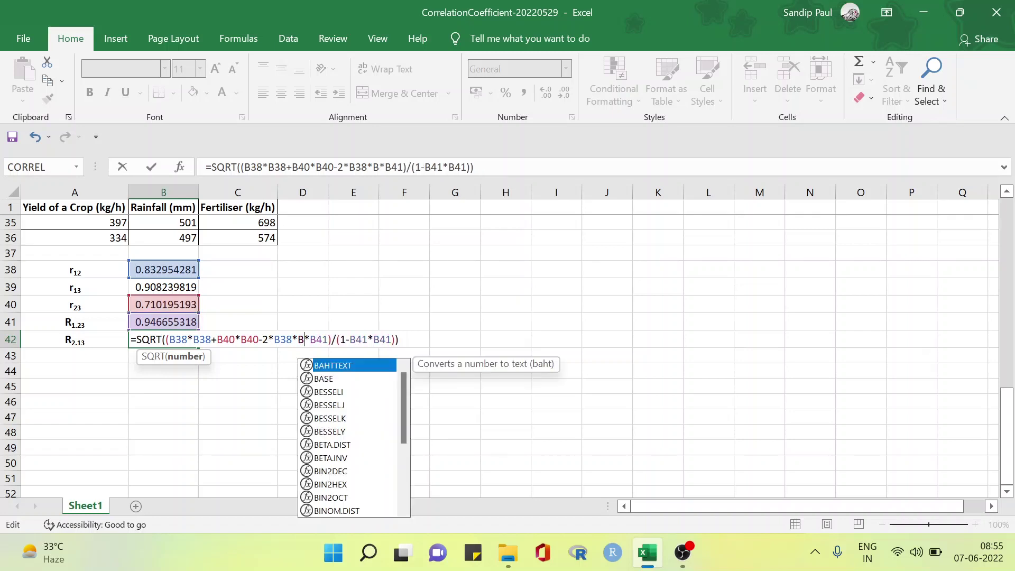
text(39)
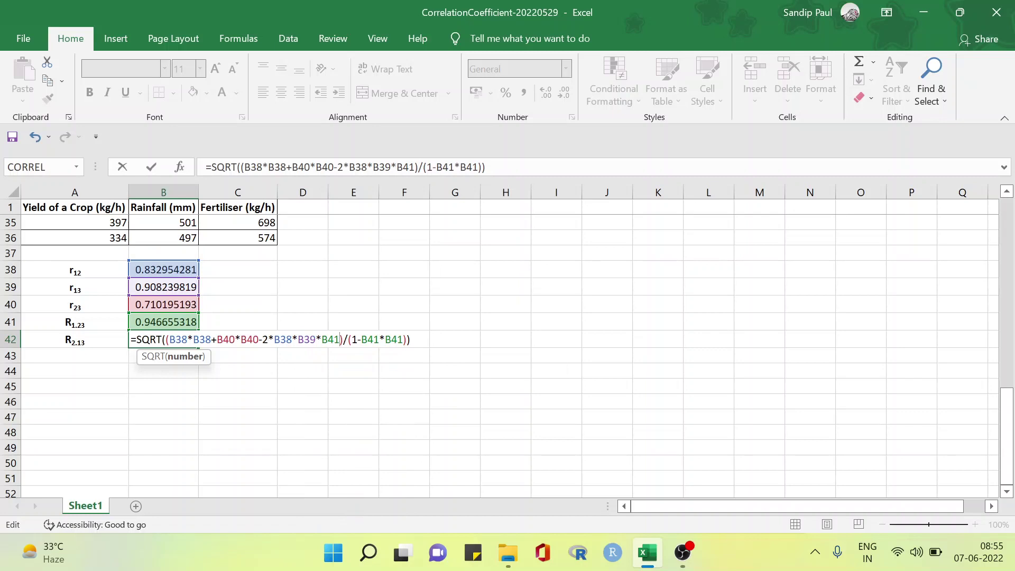
key(BackSpace)
text(0)
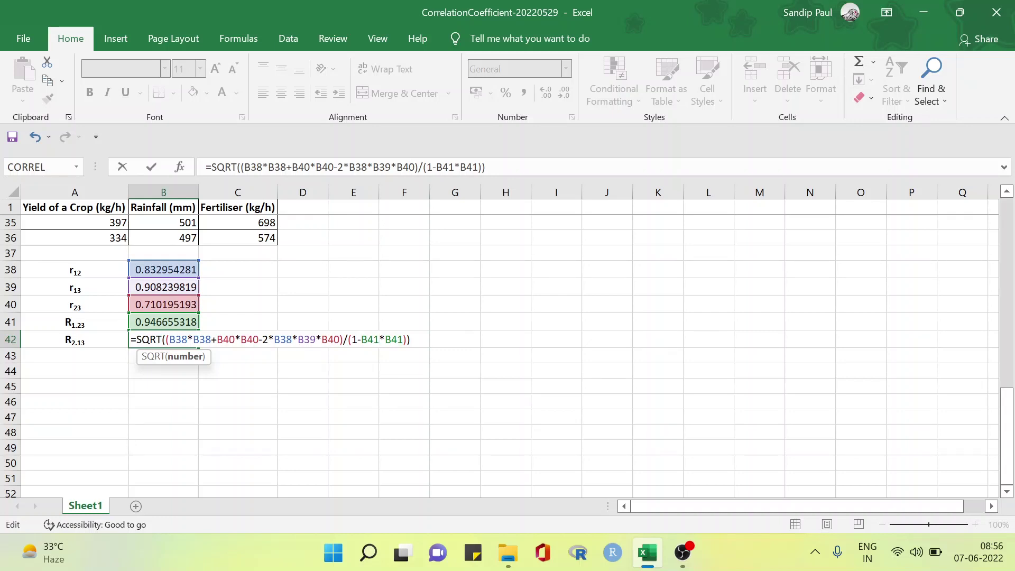
- Change the denominator of the B42 formula to (1-B39*B39), commit it and reselect the cell
key(BackSpace)
key(BackSpace)
text(39)
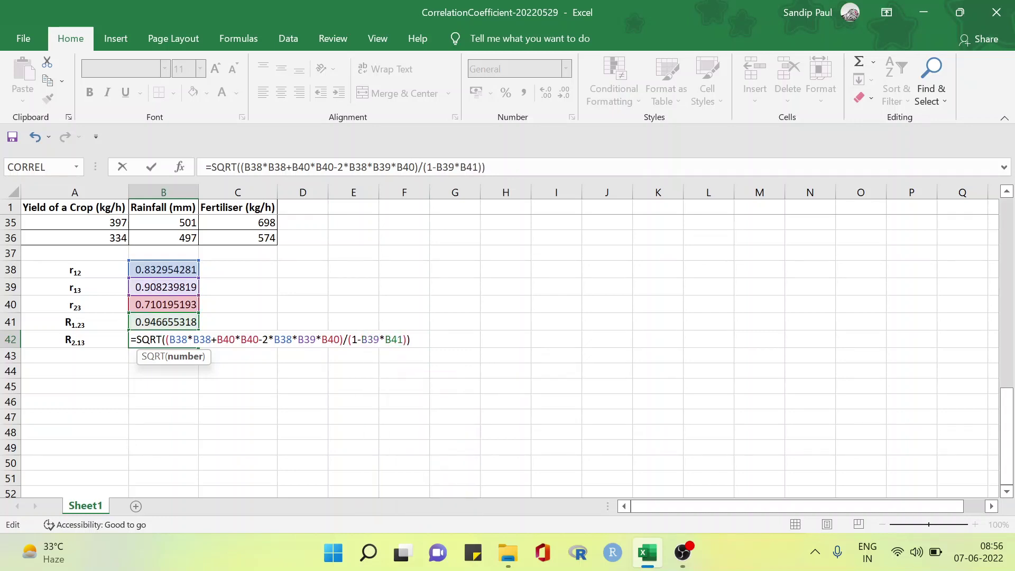
click(391, 339)
key(BackSpace)
key(BackSpace)
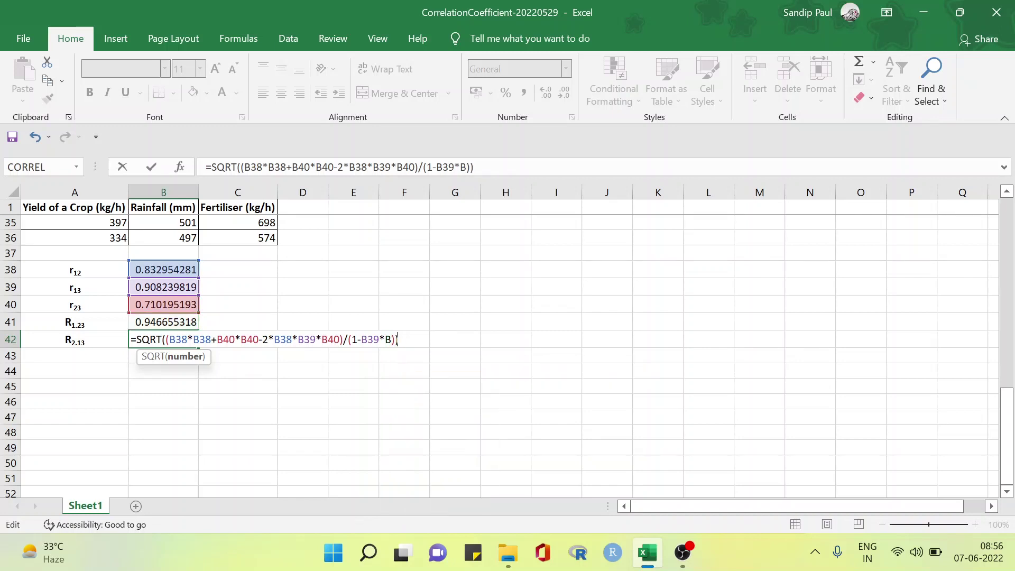
text(39)
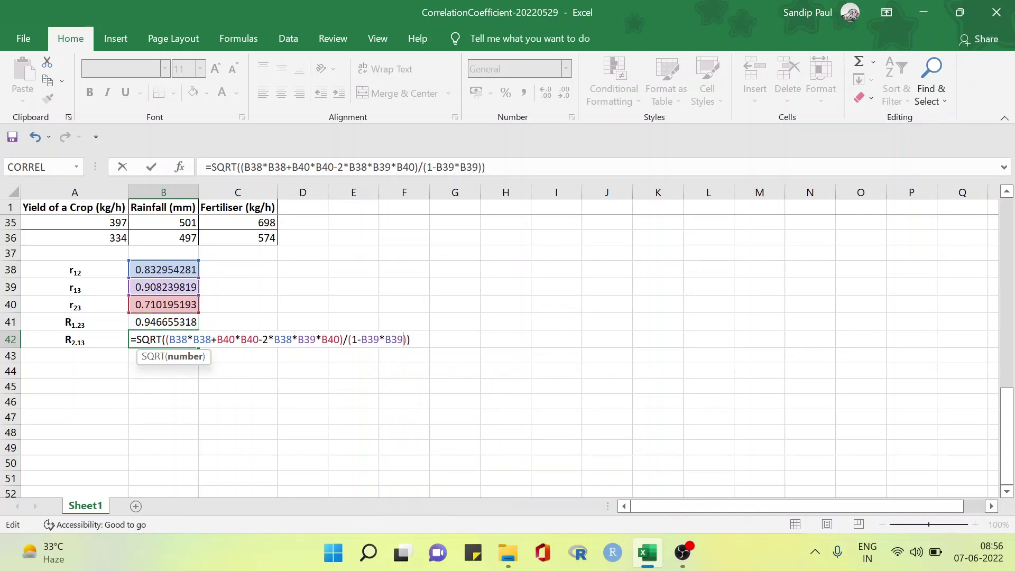
key(Return)
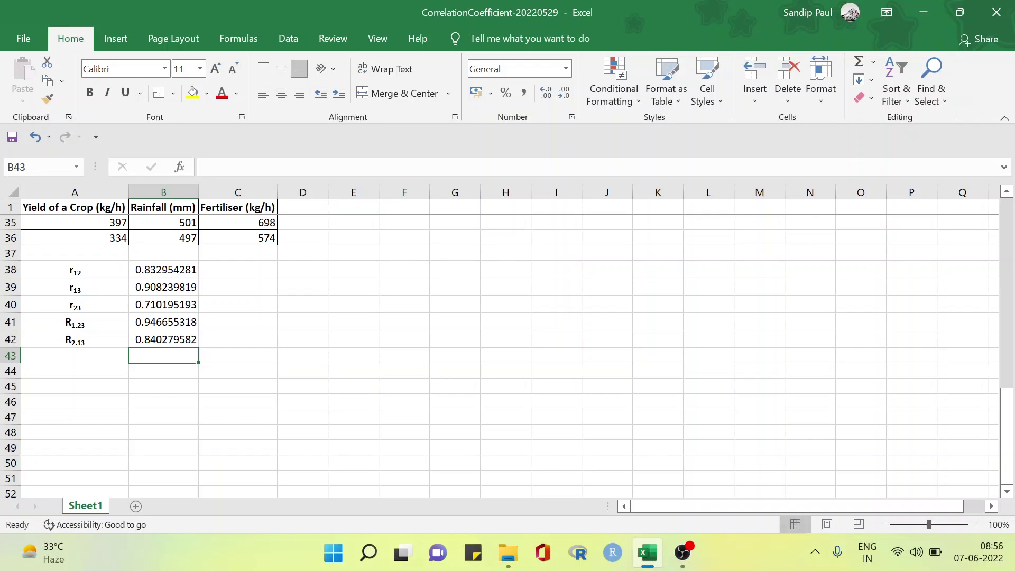
click(164, 339)
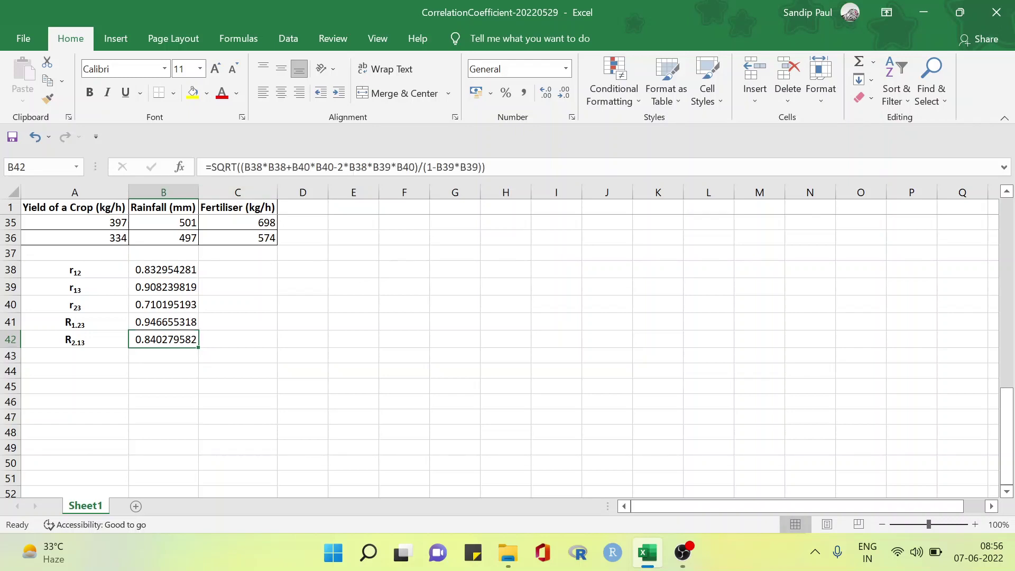
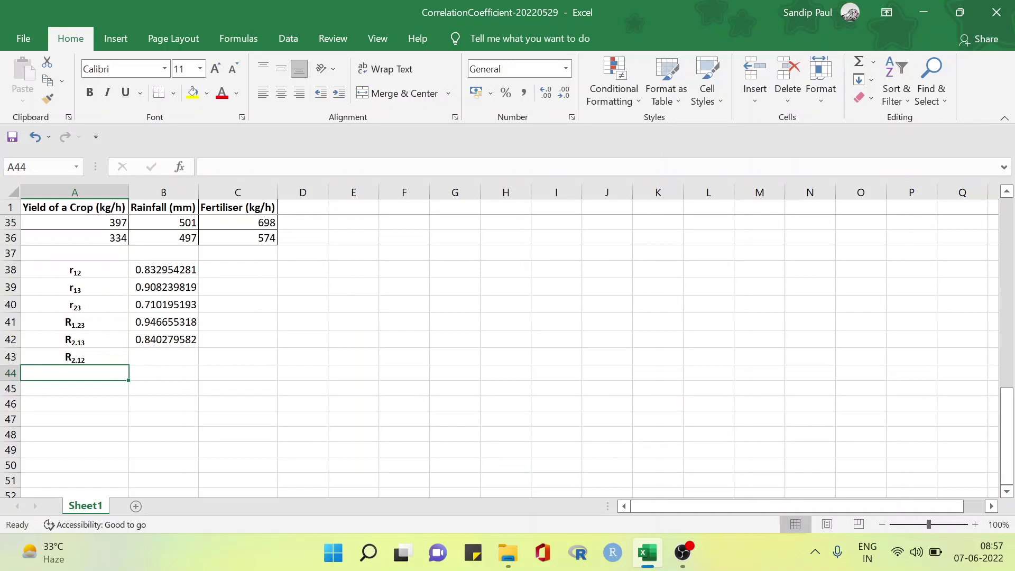
- Correct the label in A43 to R3.12 and format its new digit 3 as subscript
click(163, 356)
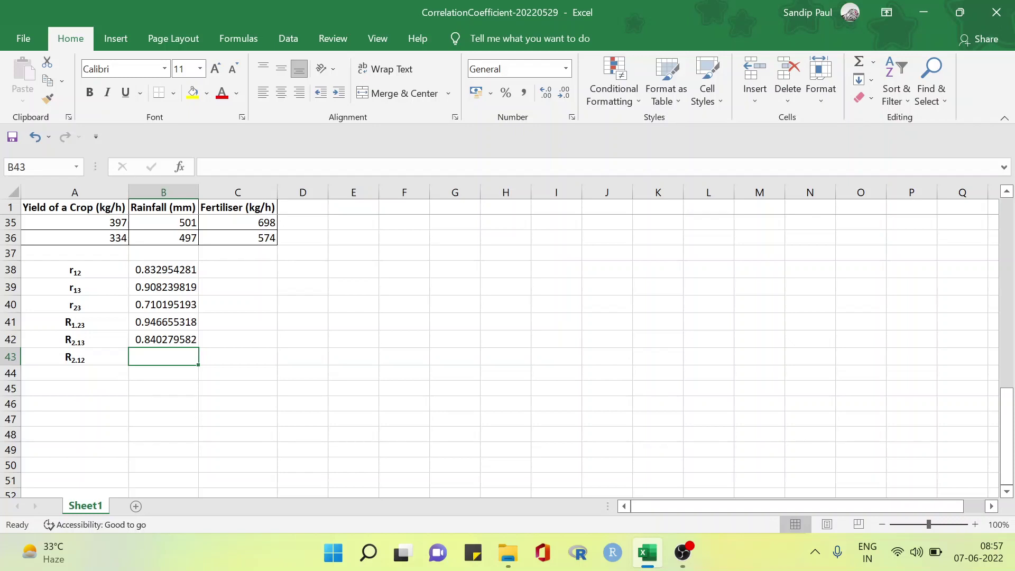
double_click(75, 357)
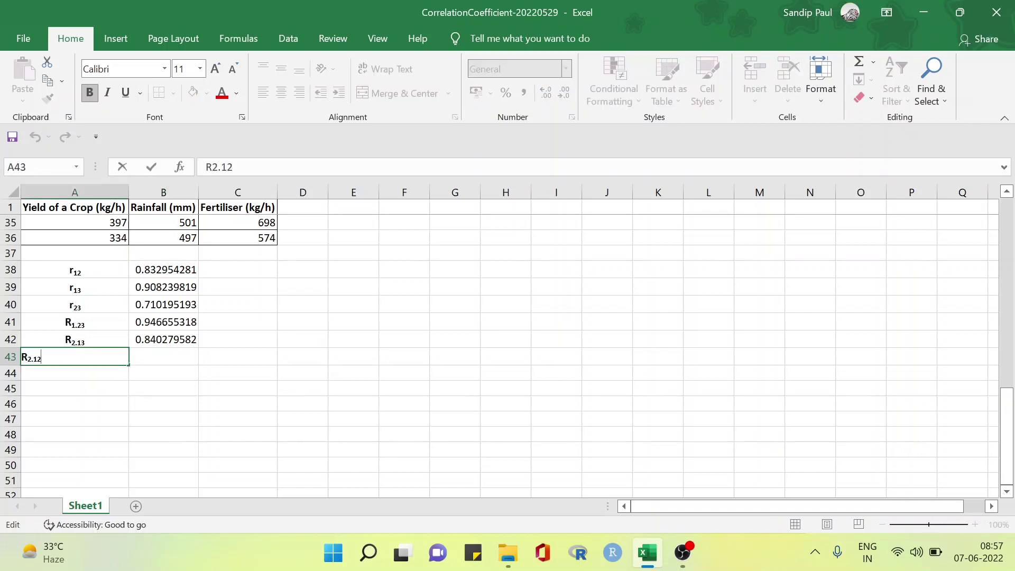
key(BackSpace)
text(3)
key(shift+Left)
click(241, 116)
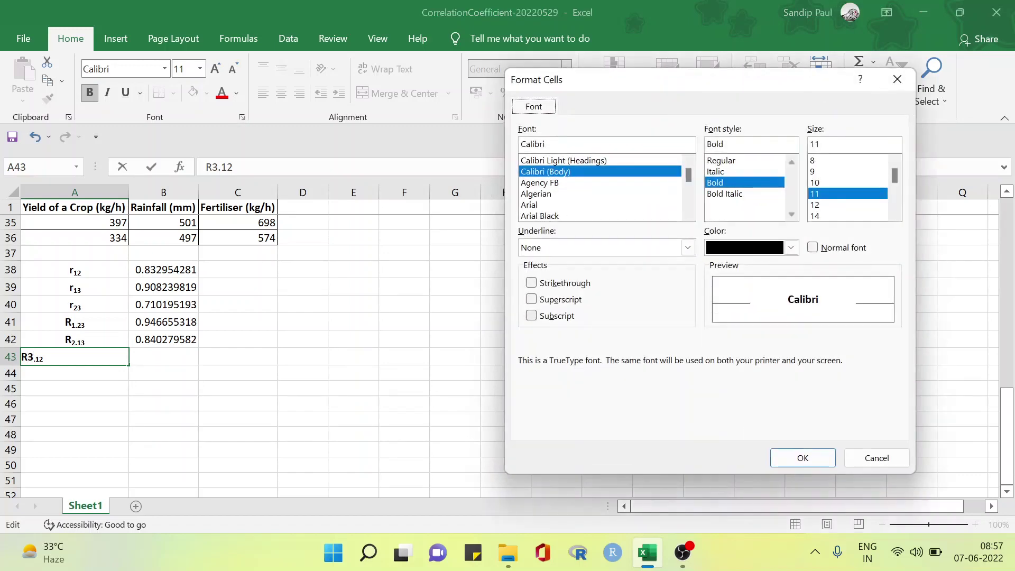
key(alt+b)
key(Return)
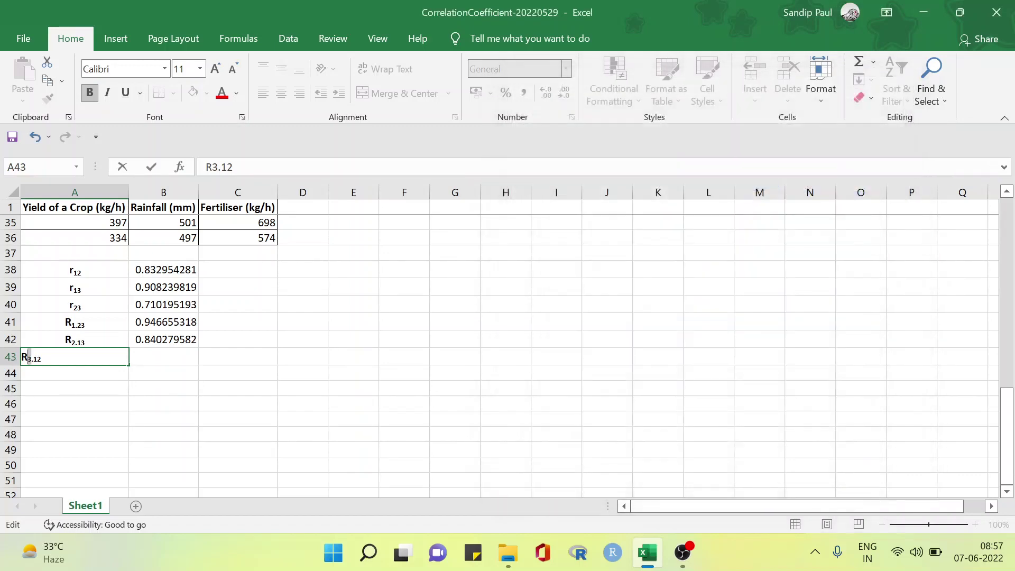
- Copy the R2.13 formula from B42 into B43
click(163, 356)
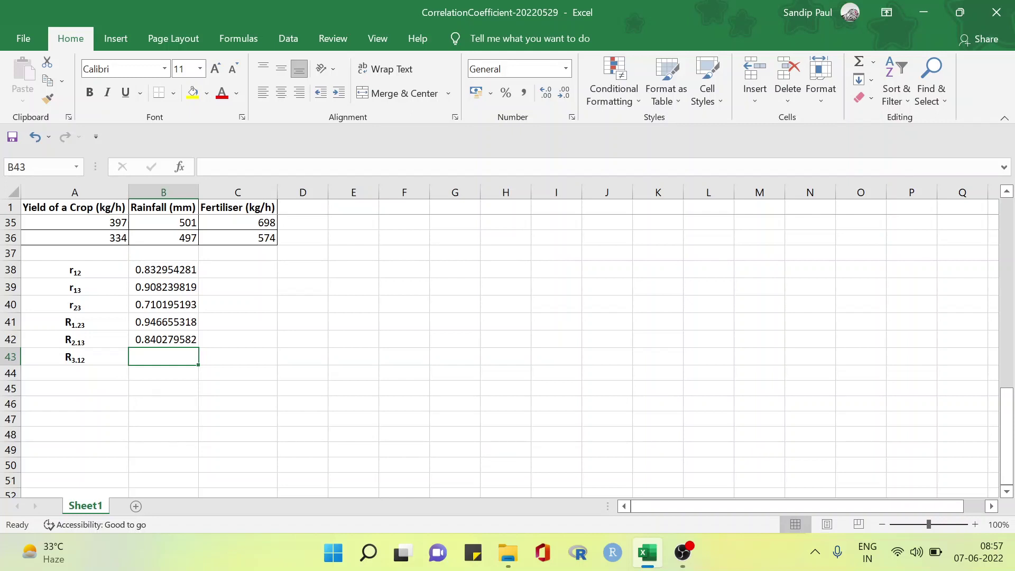
key(Up)
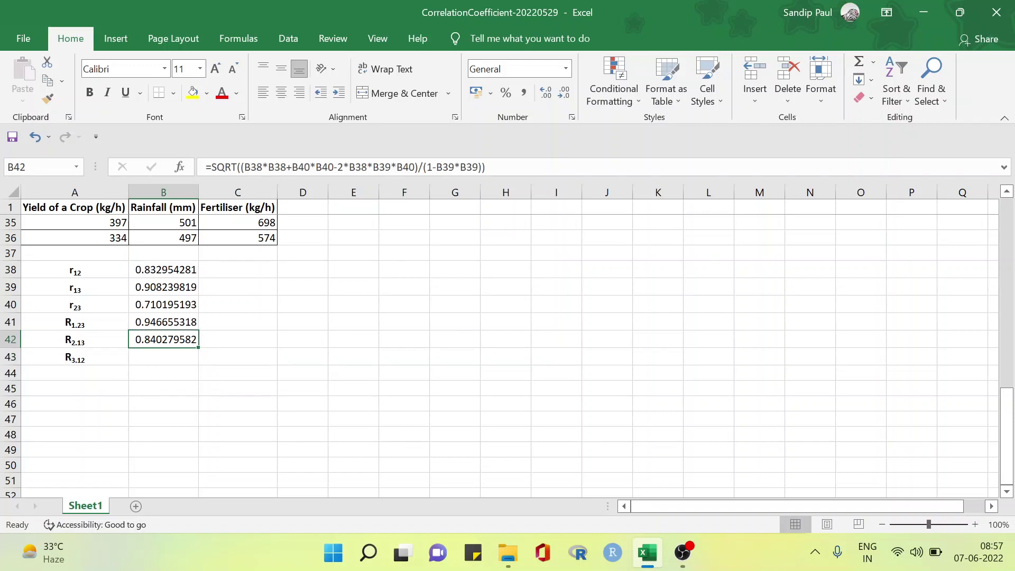
key(ctrl+c)
key(Down)
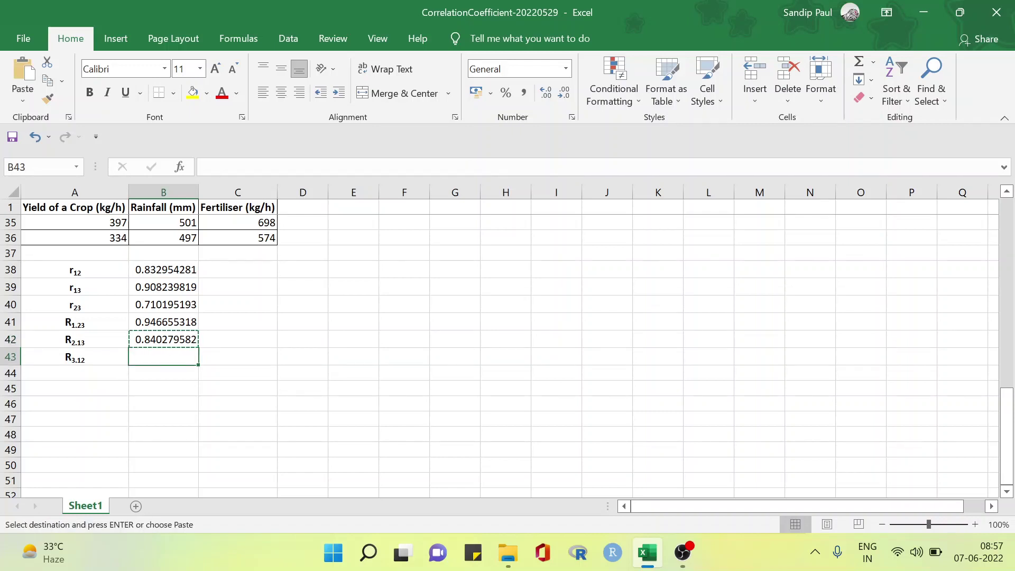
key(ctrl+v)
- In the copied B43 formula, change the second squared term of the numerator to B40*B40
key(F2)
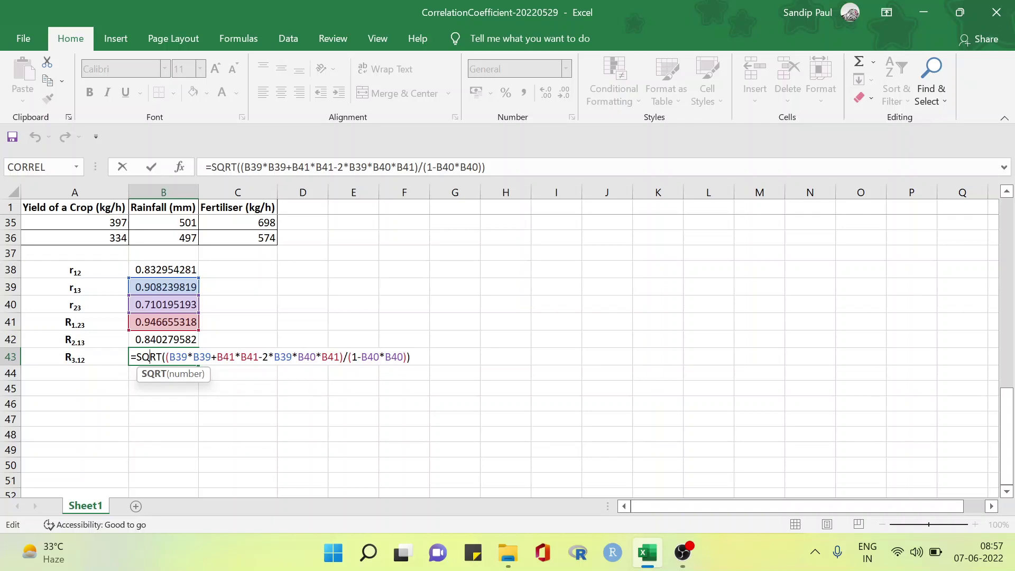
click(235, 356)
key(BackSpace)
text(0)
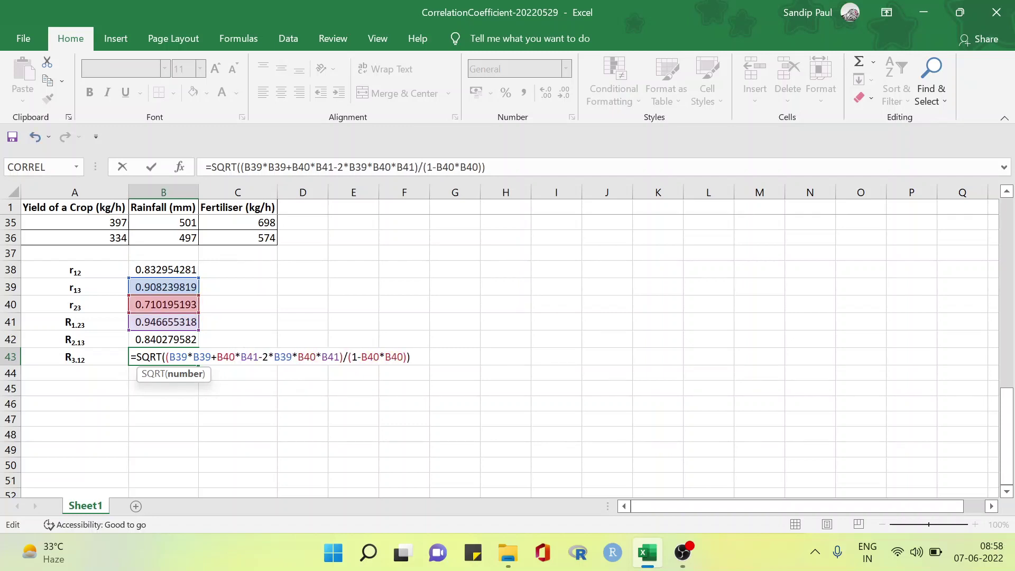
key(BackSpace)
text(0)
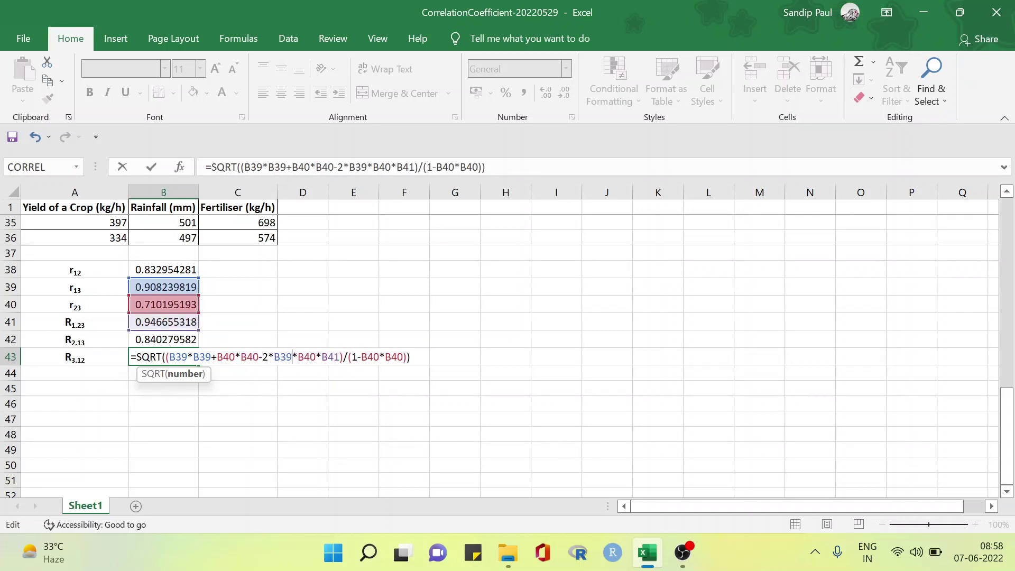
- Change the subtracted product in the B43 numerator to 2*B38*B39*B40
key(BackSpace)
text(8)
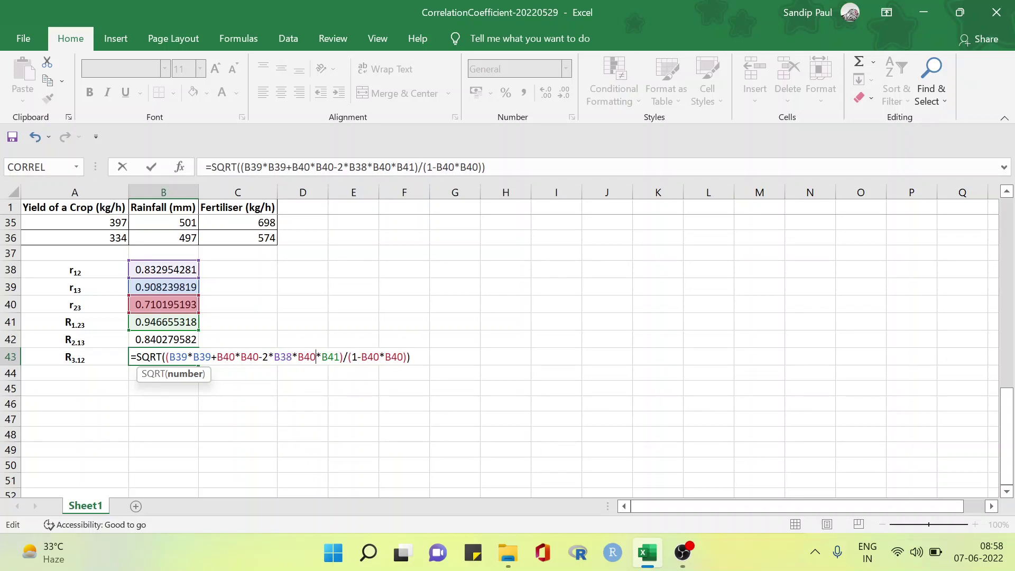
key(BackSpace)
key(BackSpace)
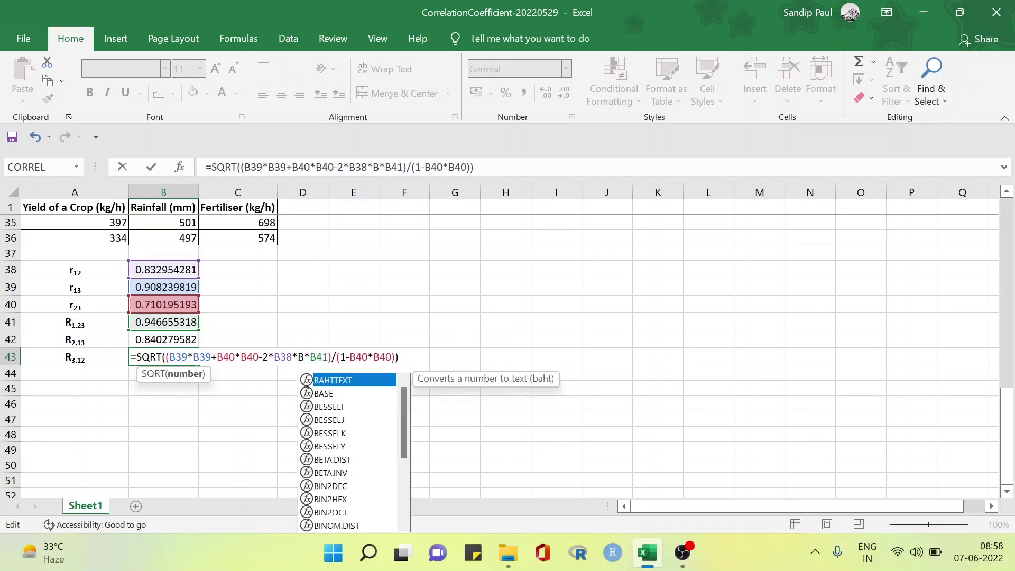
text(39)
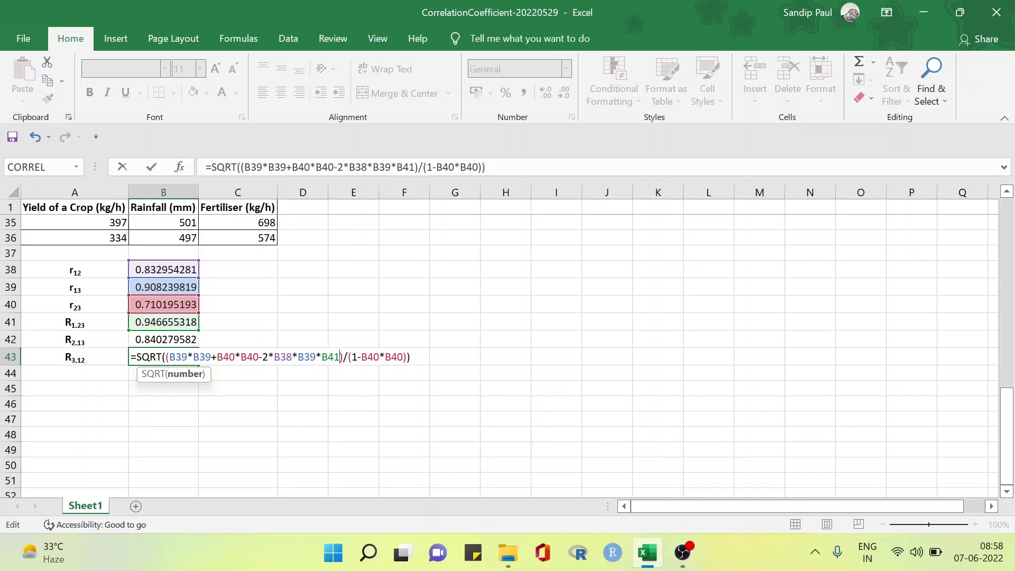
key(BackSpace)
text(0)
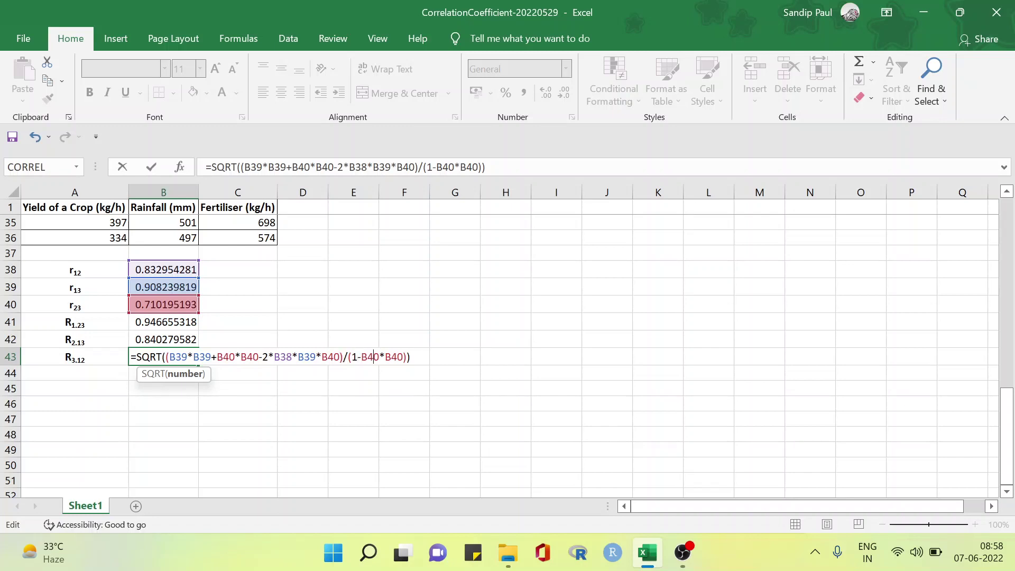
- Change the denominator of the B43 formula to (1-B38*B38) and commit it
key(BackSpace)
key(BackSpace)
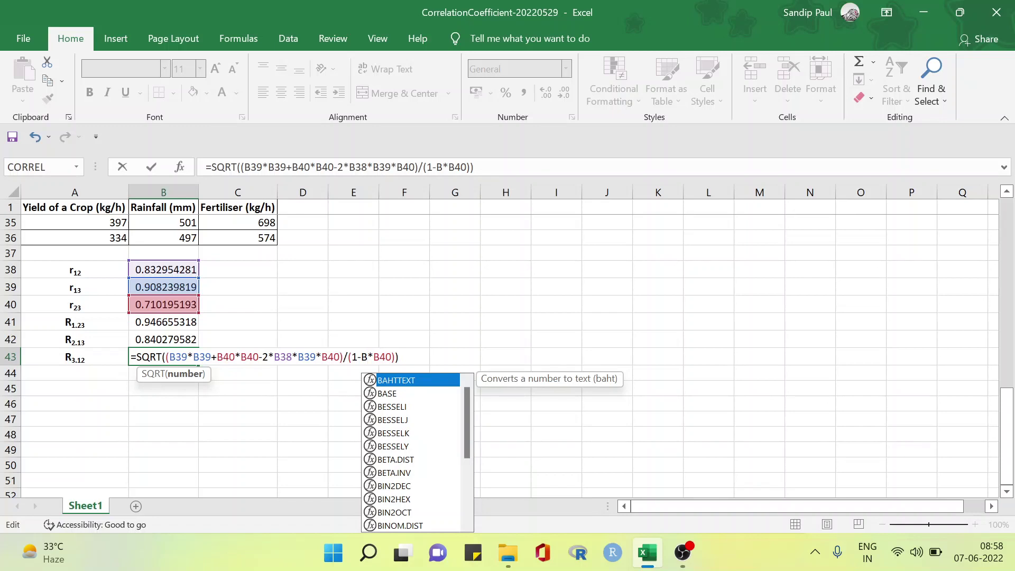
text(38)
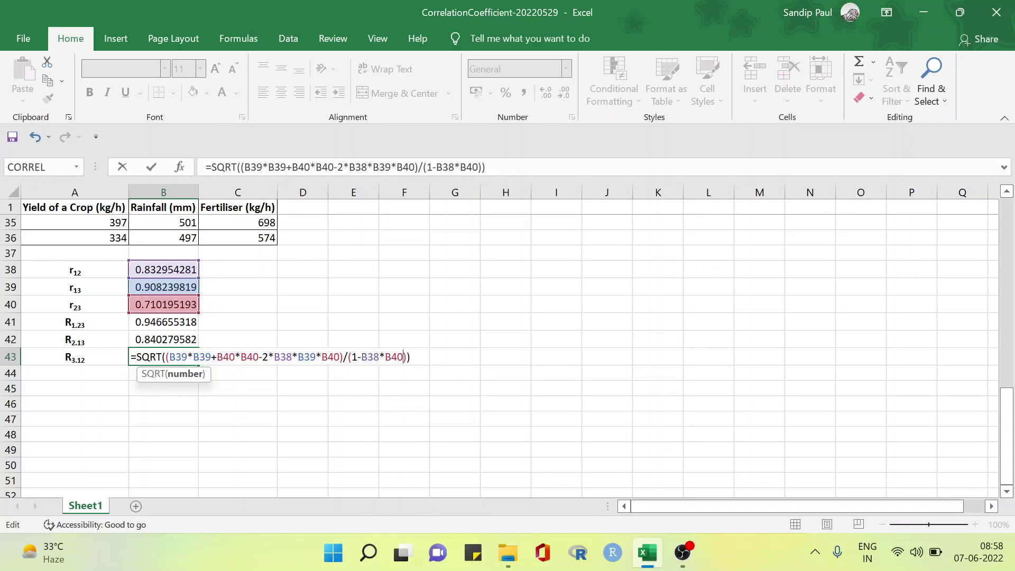
key(BackSpace)
key(BackSpace)
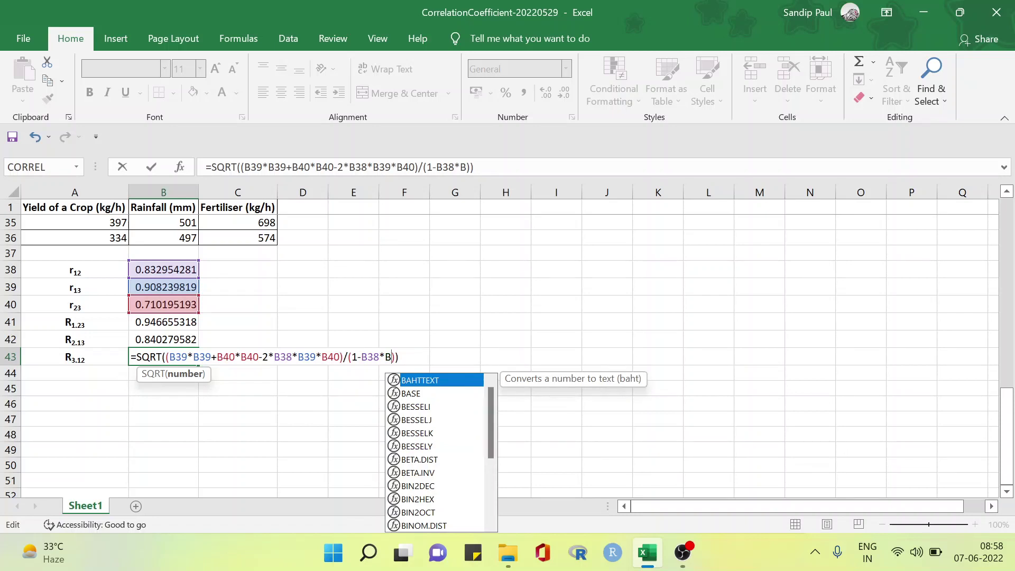
text(38)
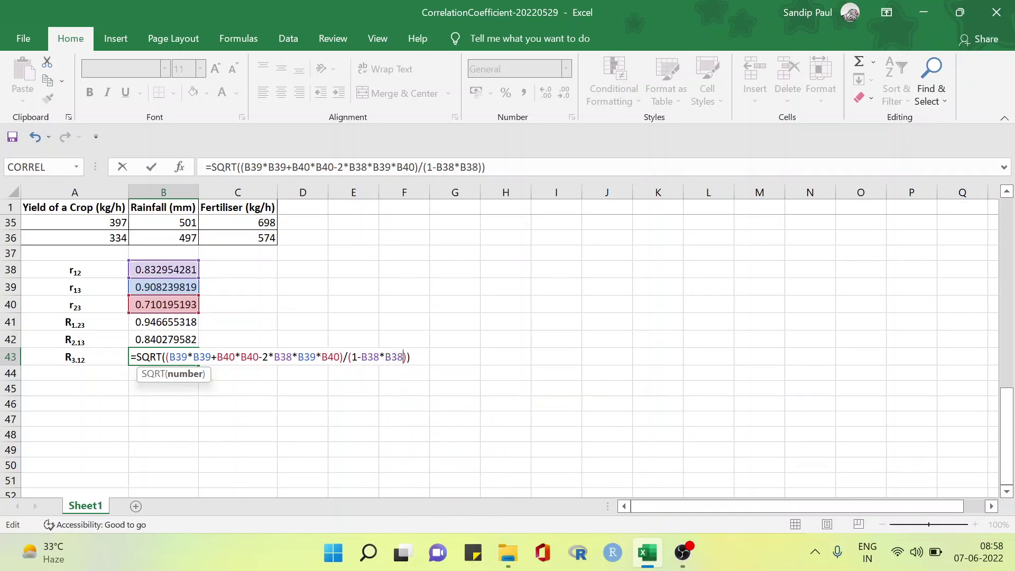
key(Return)
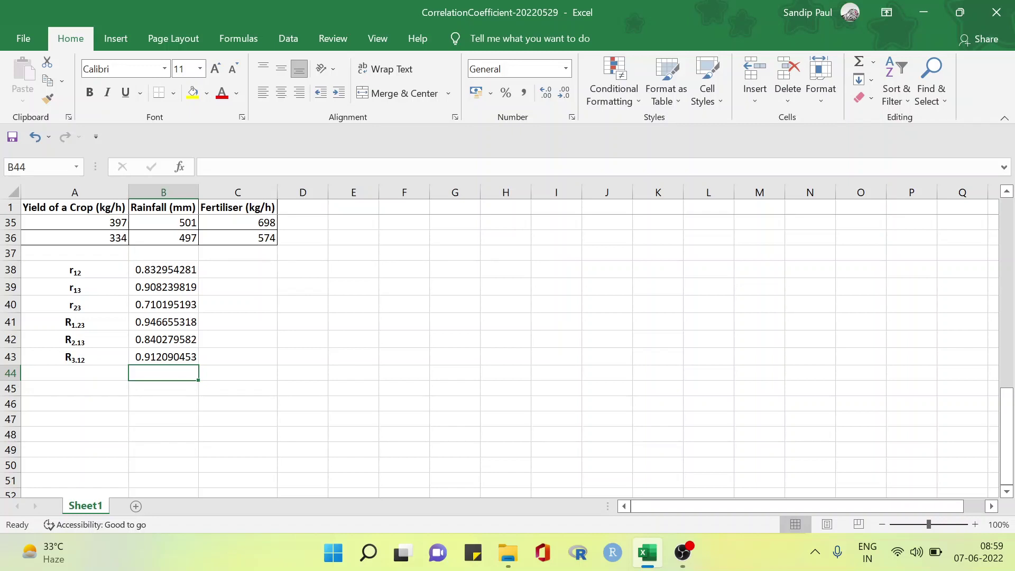
drag(75, 270, 74, 357)
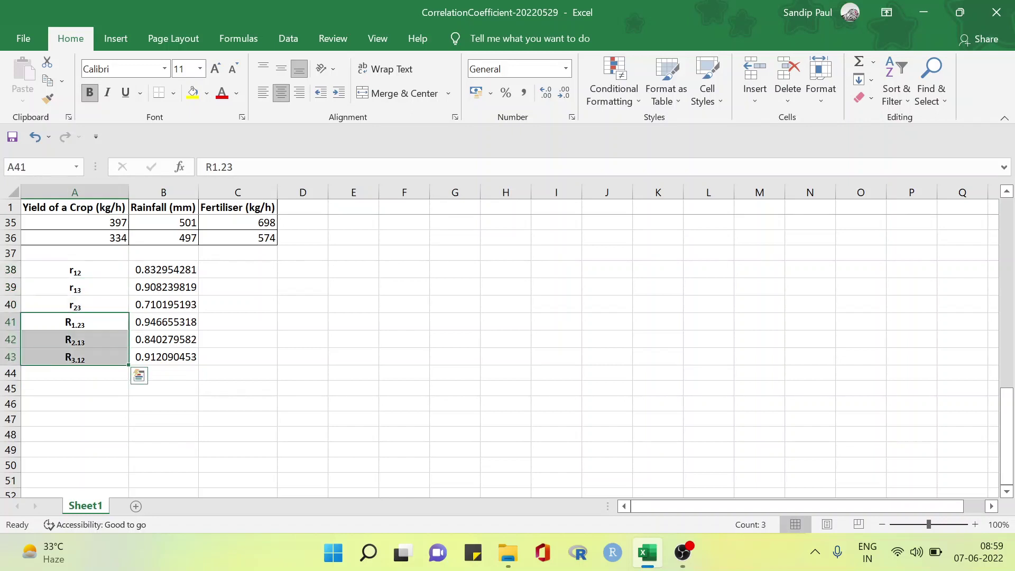
click(164, 373)
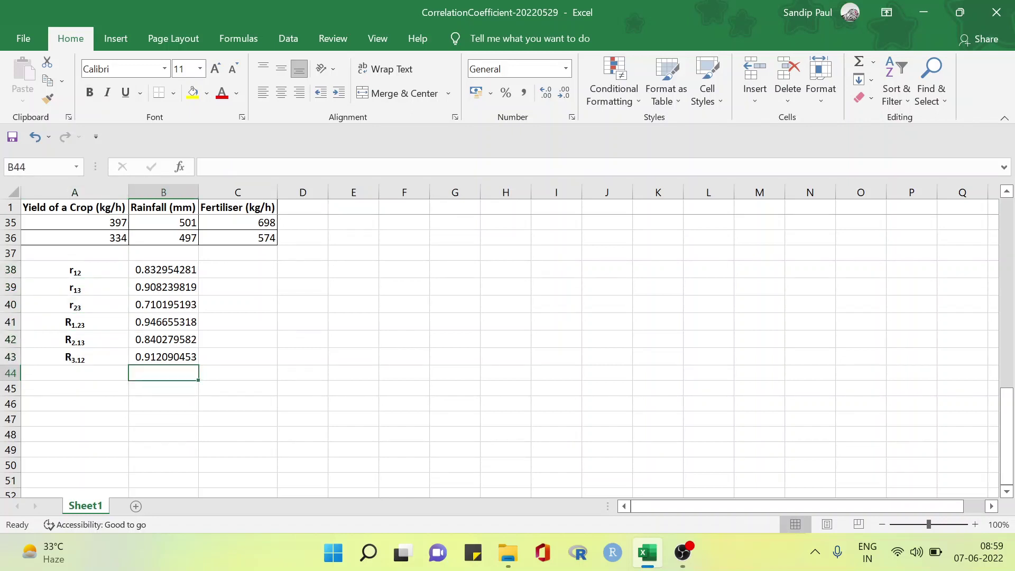